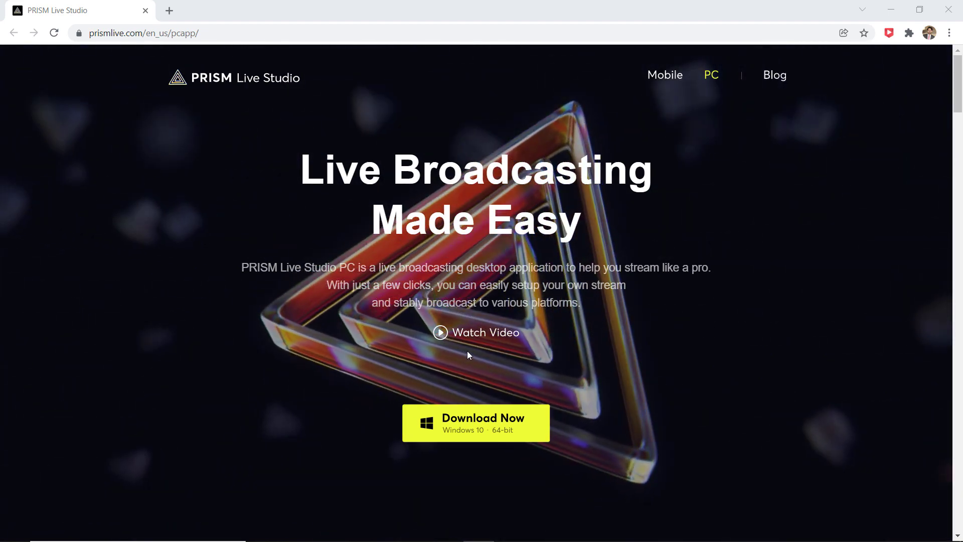
- Review the PRISM Live Studio PC page's sections on interface, multistreaming, sources and effects, stability, beauty effects and live chat
scroll(479, 350, "down", 8)
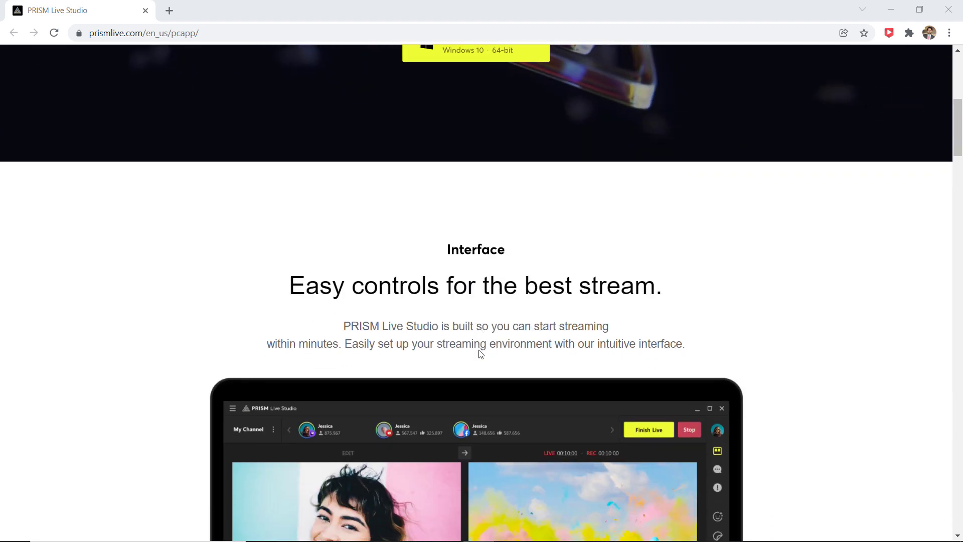
scroll(480, 353, "down", 6)
scroll(690, 374, "down", 10)
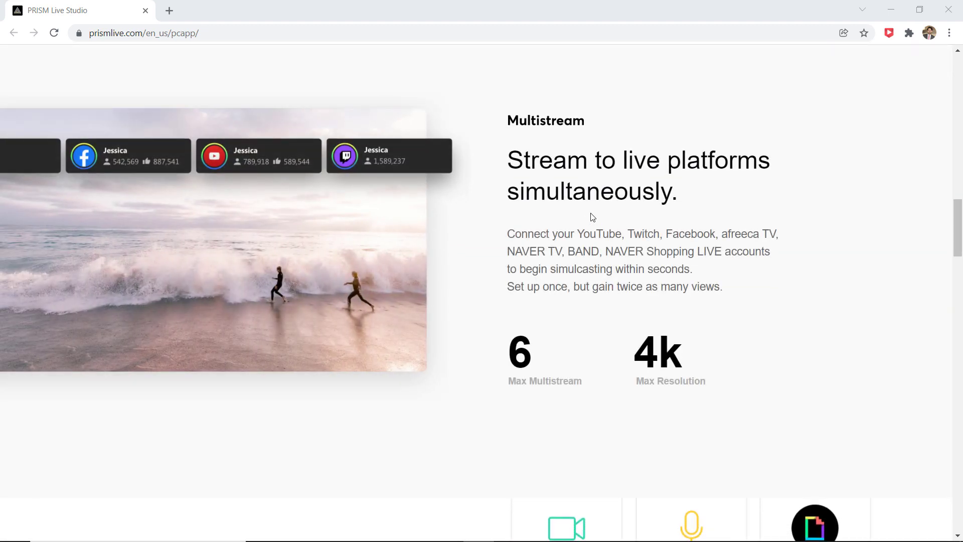
scroll(395, 253, "down", 2)
scroll(396, 251, "down", 8)
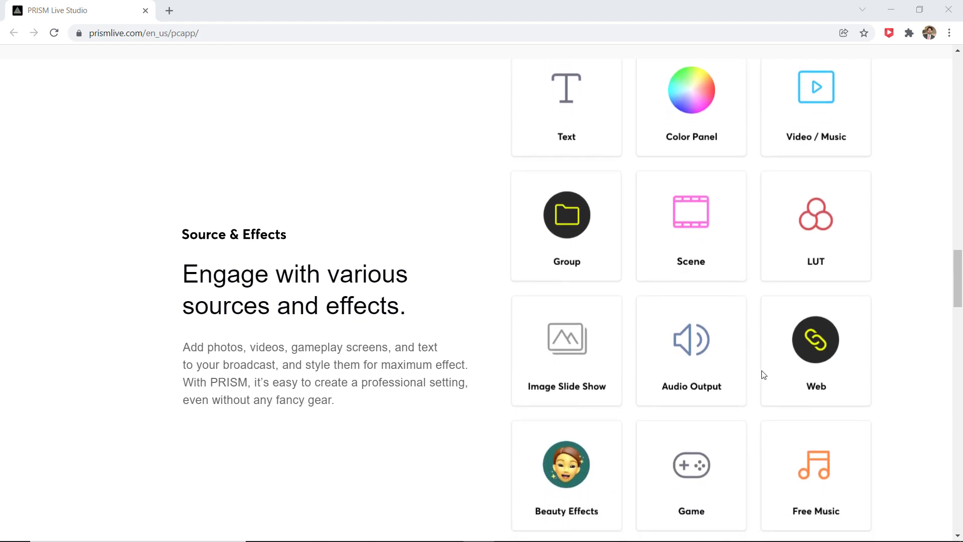
scroll(764, 375, "down", 6)
scroll(763, 375, "down", 5)
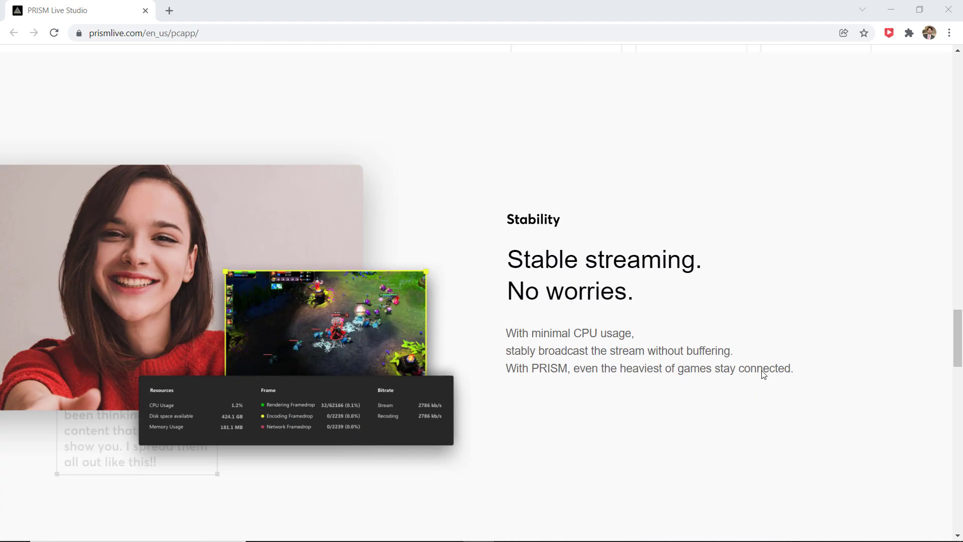
scroll(666, 271, "down", 8)
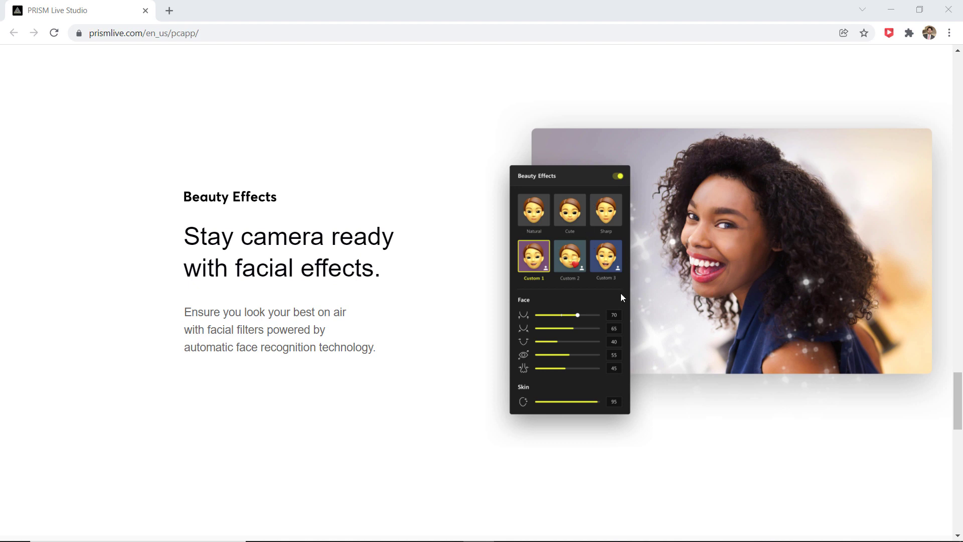
scroll(614, 289, "down", 8)
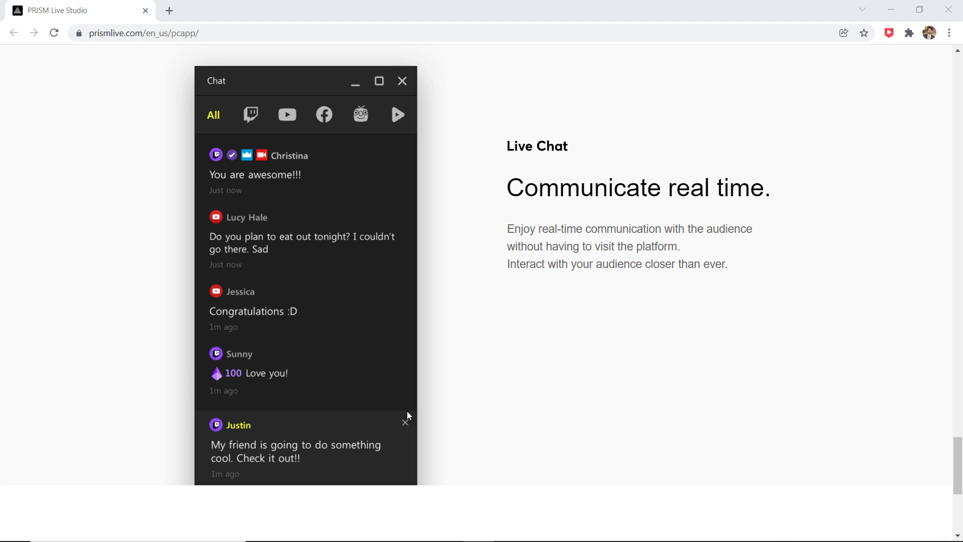
scroll(454, 384, "up", 20)
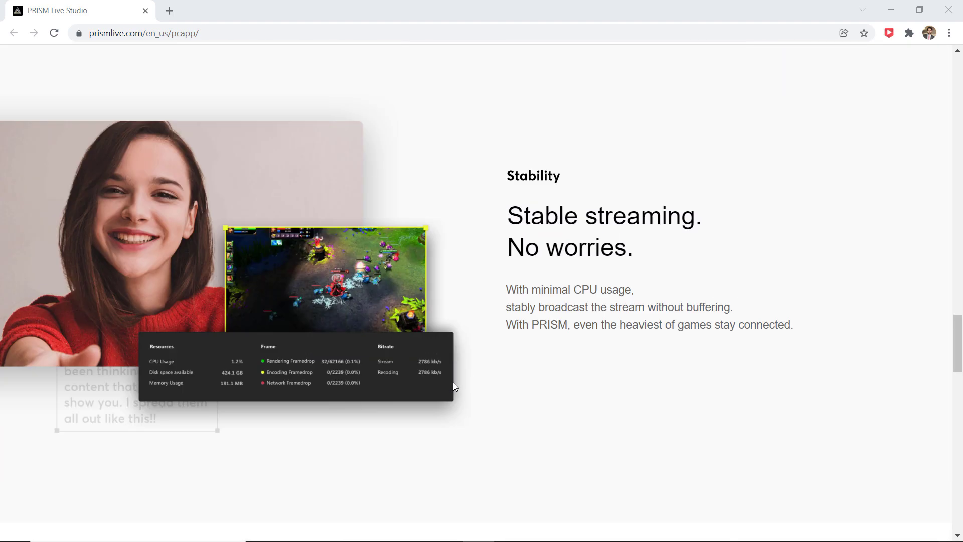
scroll(455, 390, "up", 20)
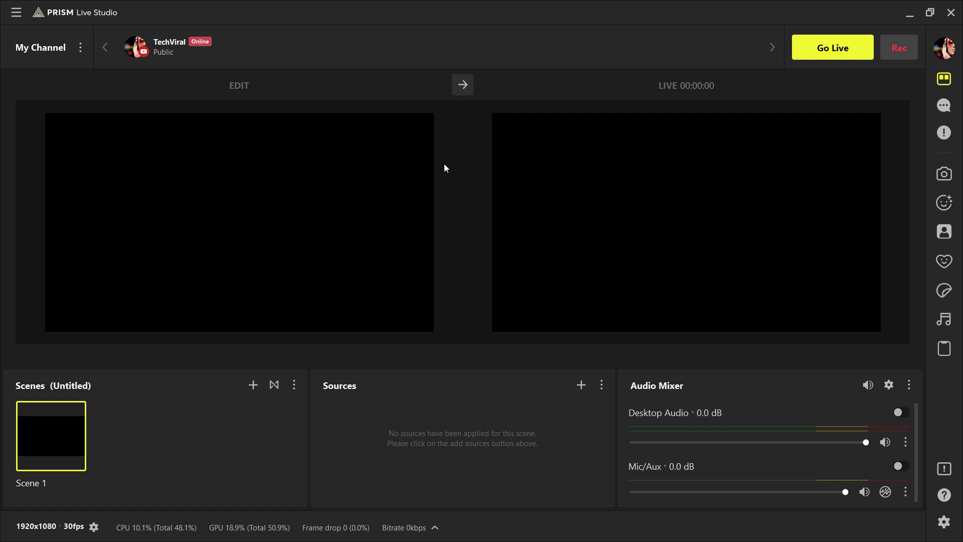
- Check the existing channel's controls and the platforms offered for adding a channel, without adding one
mouse_move(158, 46)
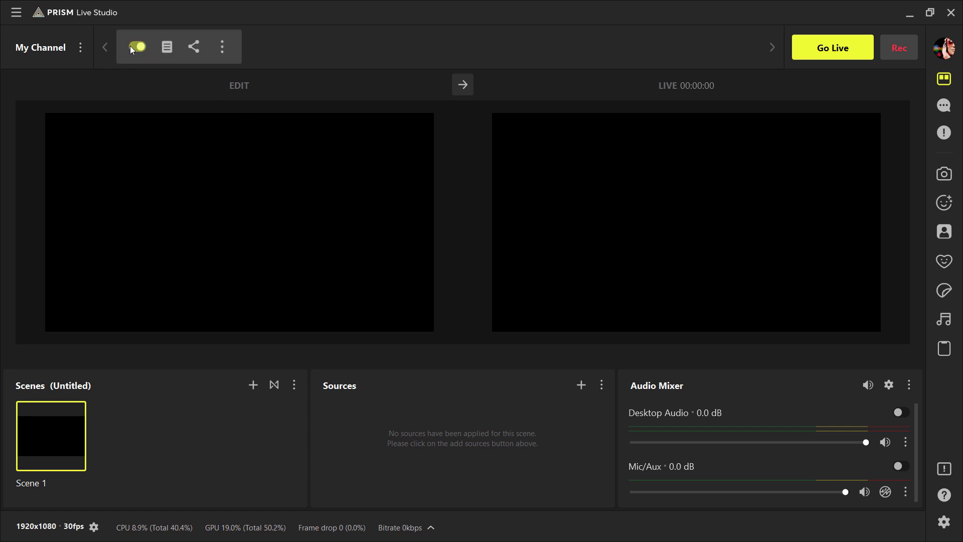
left_click(135, 46)
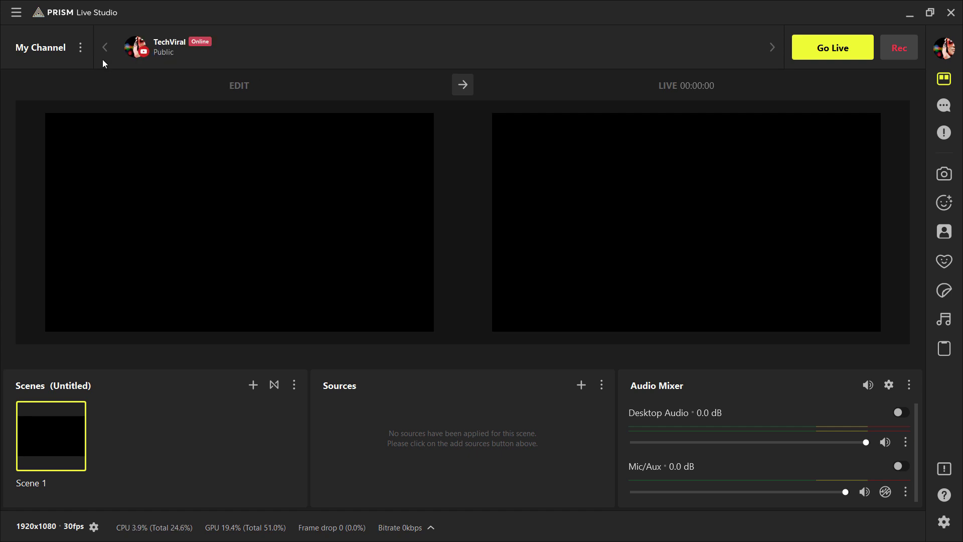
left_click(81, 47)
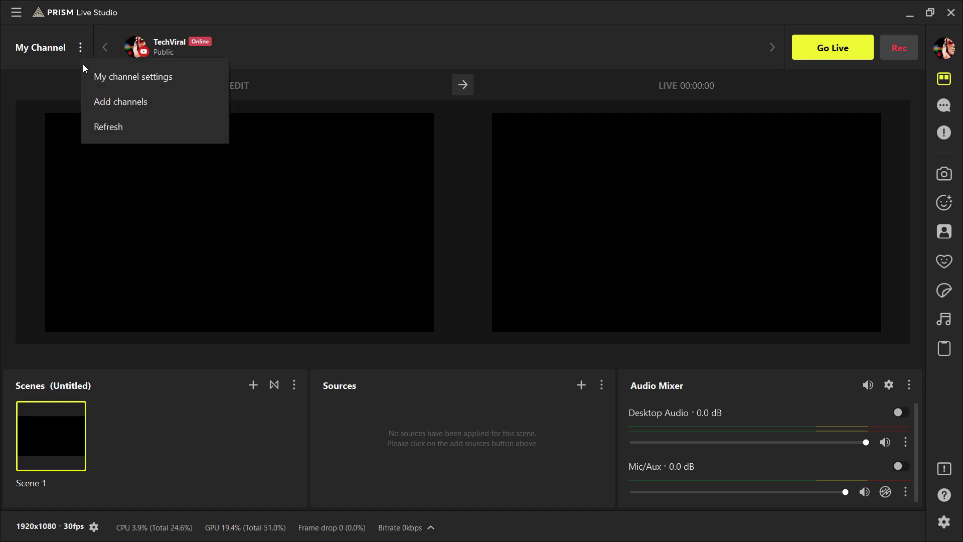
left_click(125, 99)
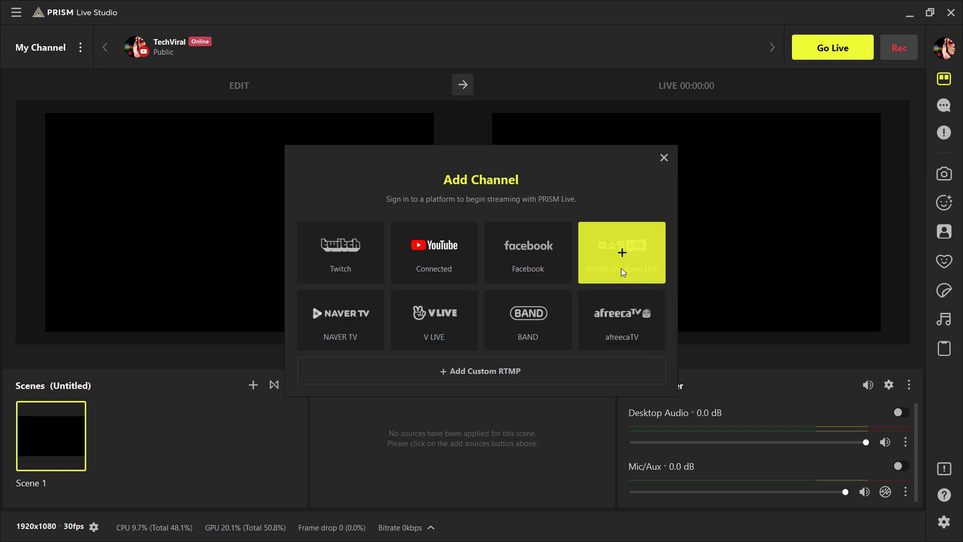
left_click(663, 158)
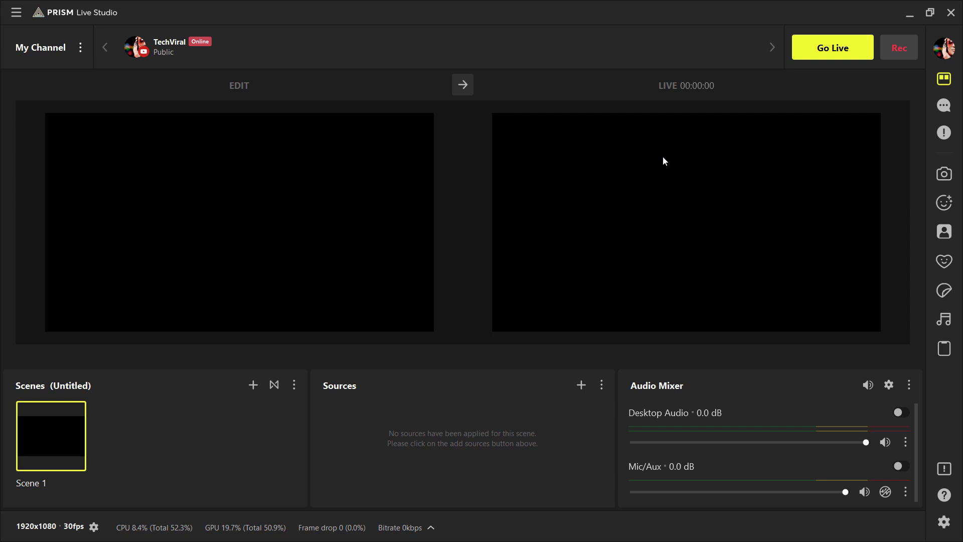
- Rename the existing Scene 1 as Start
left_click(79, 483)
type("Star")
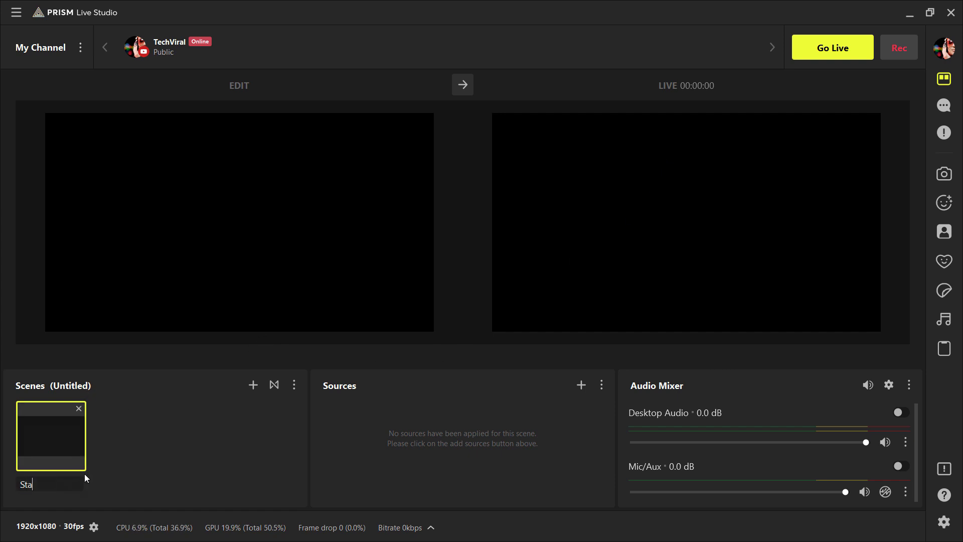
type("t")
key("Return")
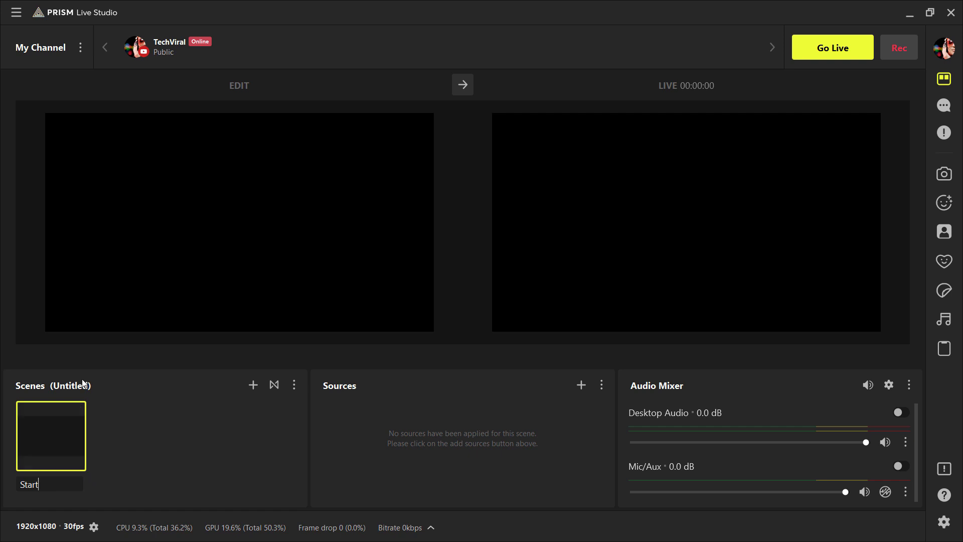
- Add two new scenes named Video and Ending
left_click(252, 385)
type("Vi")
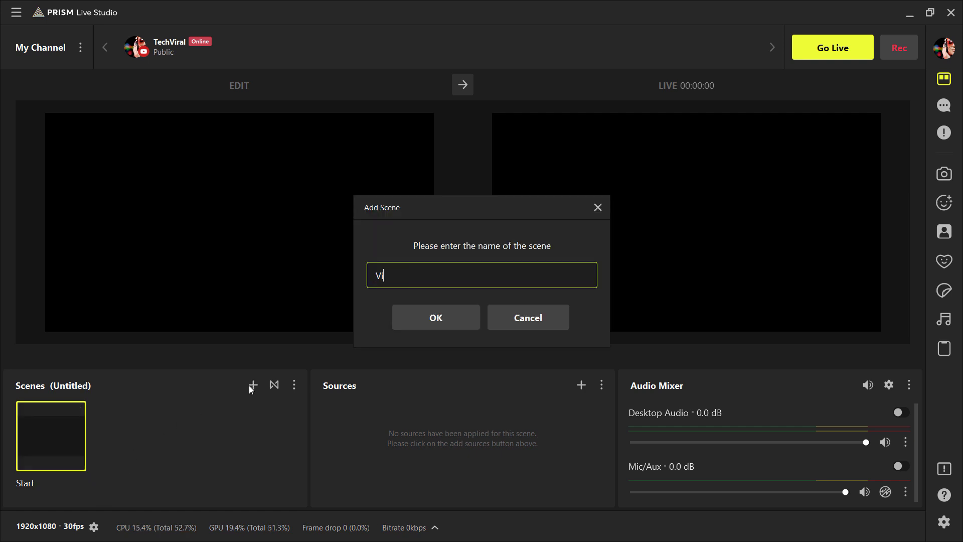
type("deo")
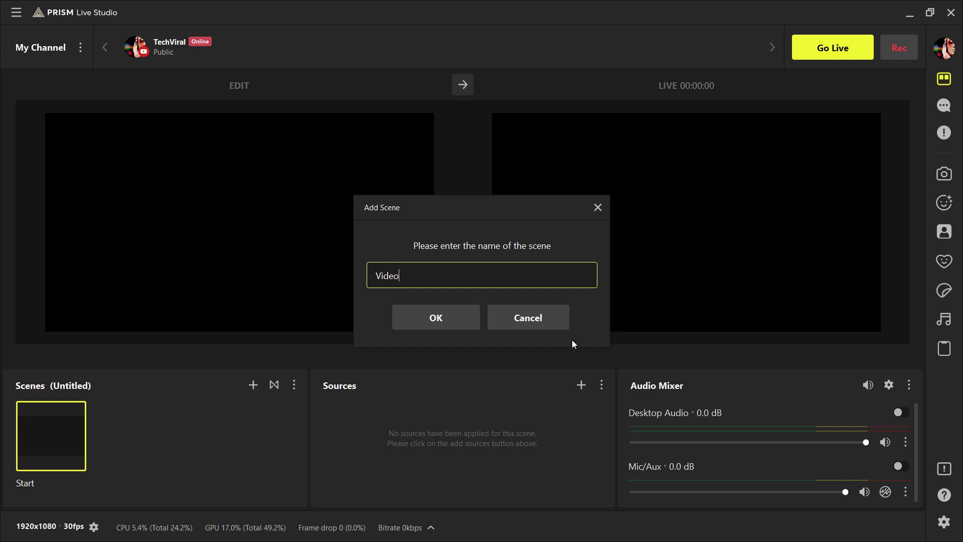
left_click(439, 322)
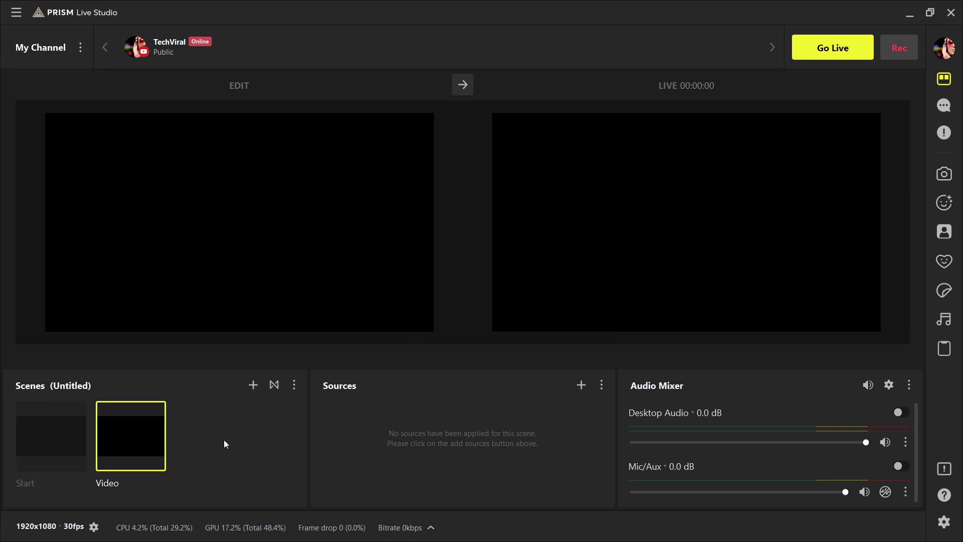
left_click(253, 385)
type("Ending")
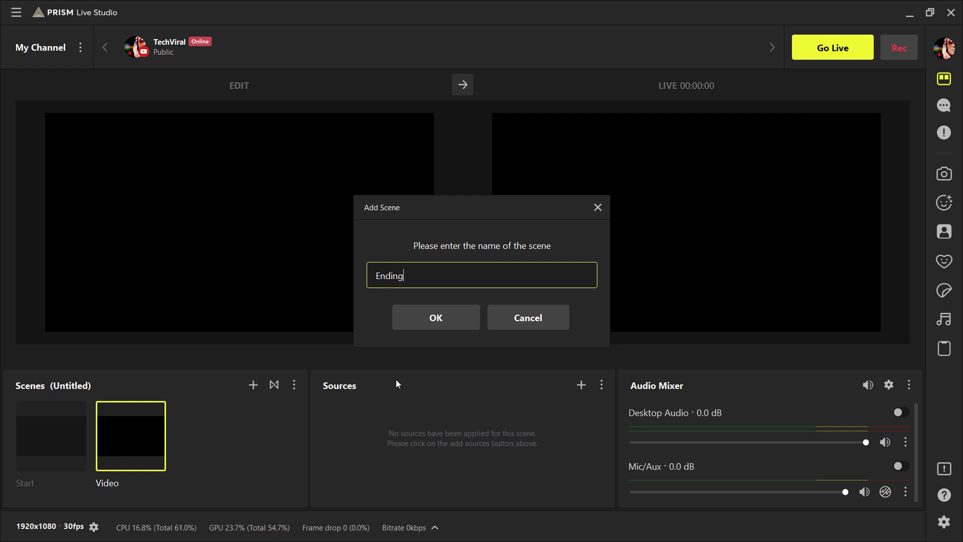
left_click(434, 318)
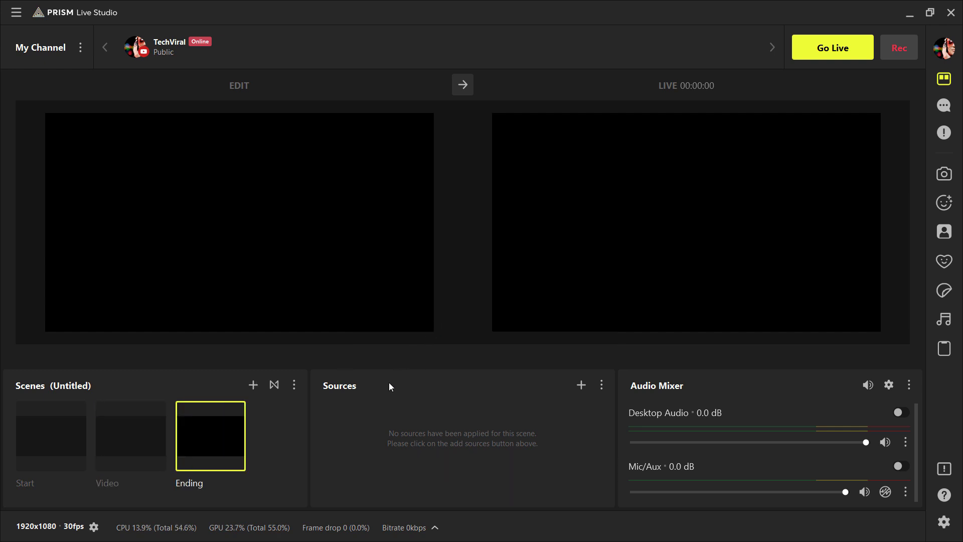
- Add a new Video/Music source to the Start scene using the local file cover_20210322031727027.mp4
left_click(29, 435)
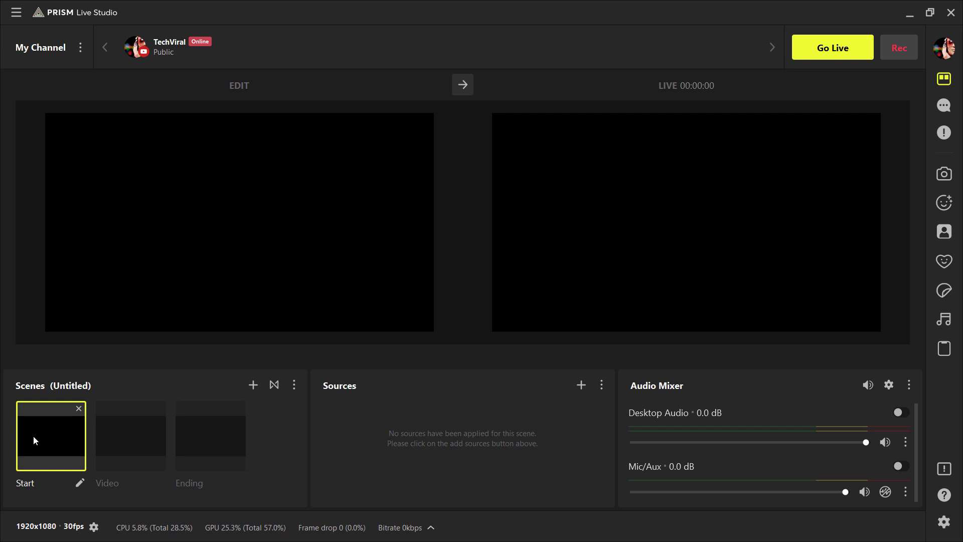
left_click(586, 382)
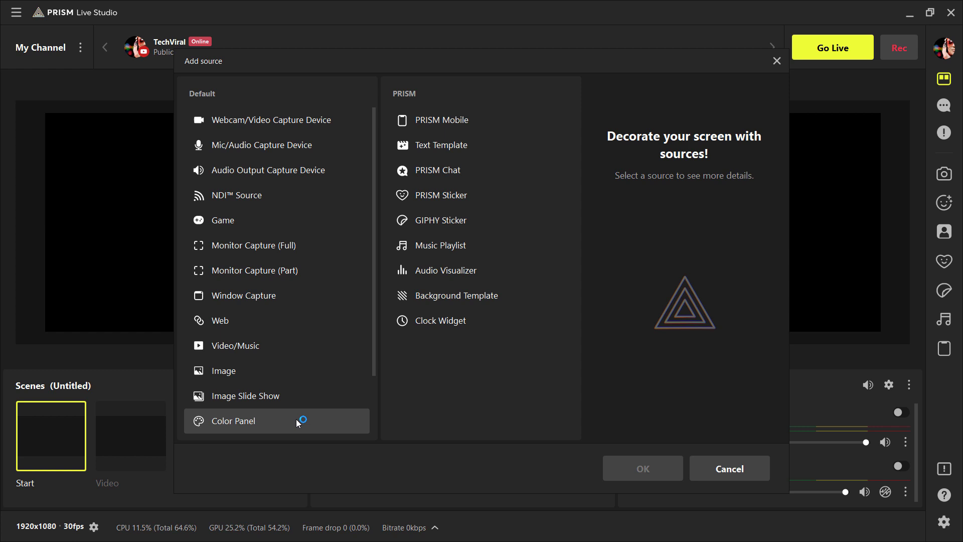
left_click(302, 345)
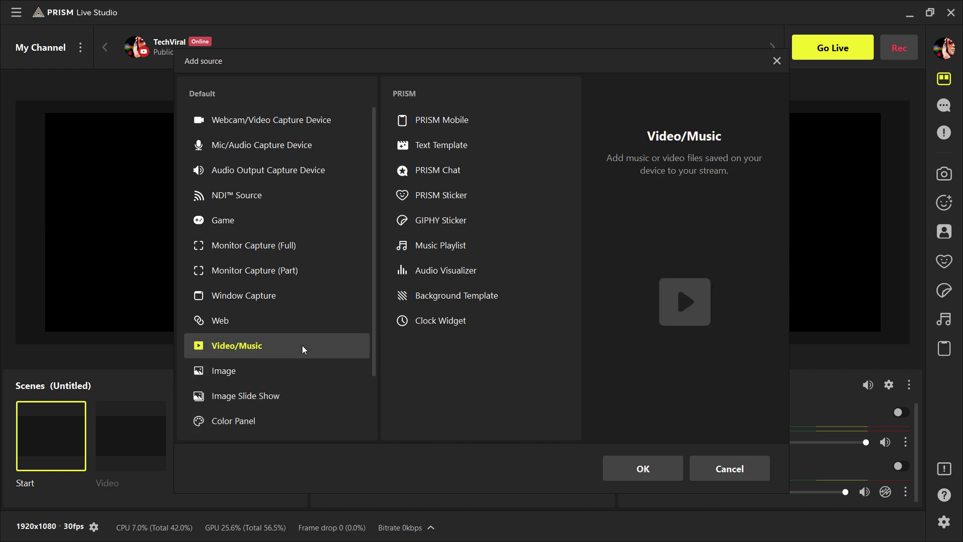
left_click(641, 469)
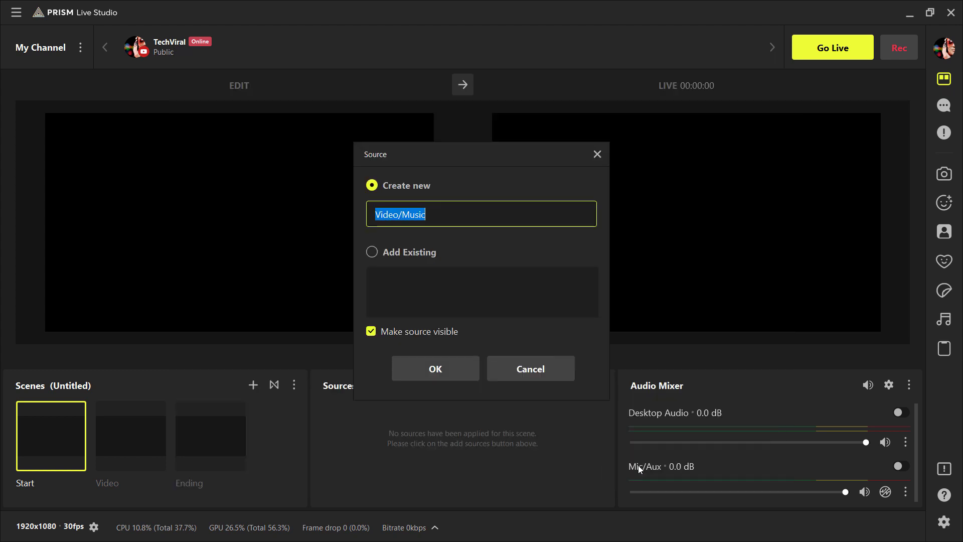
left_click(435, 368)
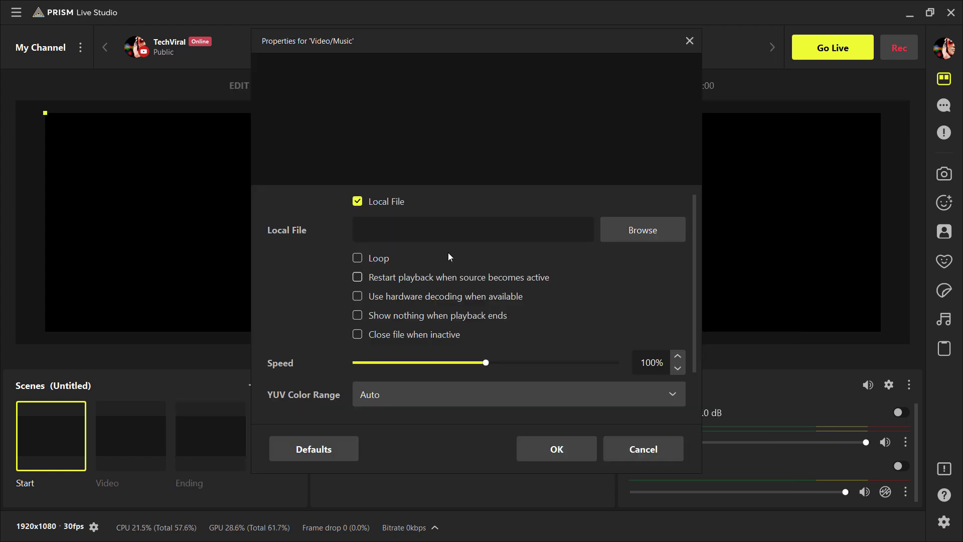
left_click(624, 229)
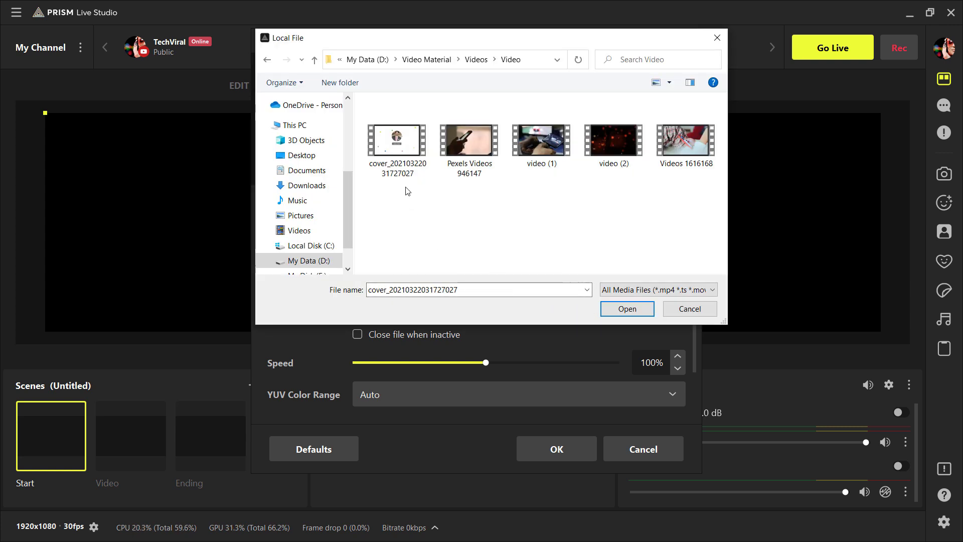
left_click(407, 153)
left_click(606, 306)
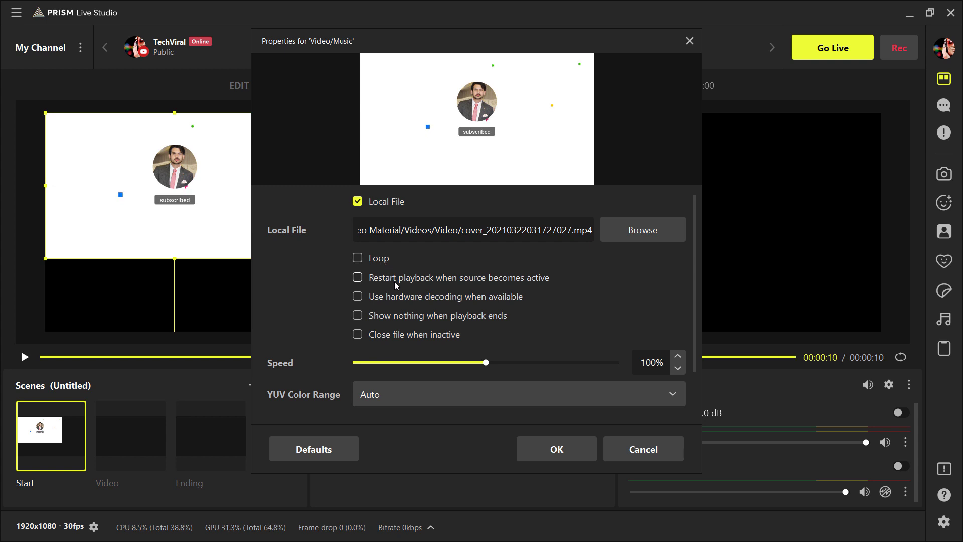
left_click(553, 445)
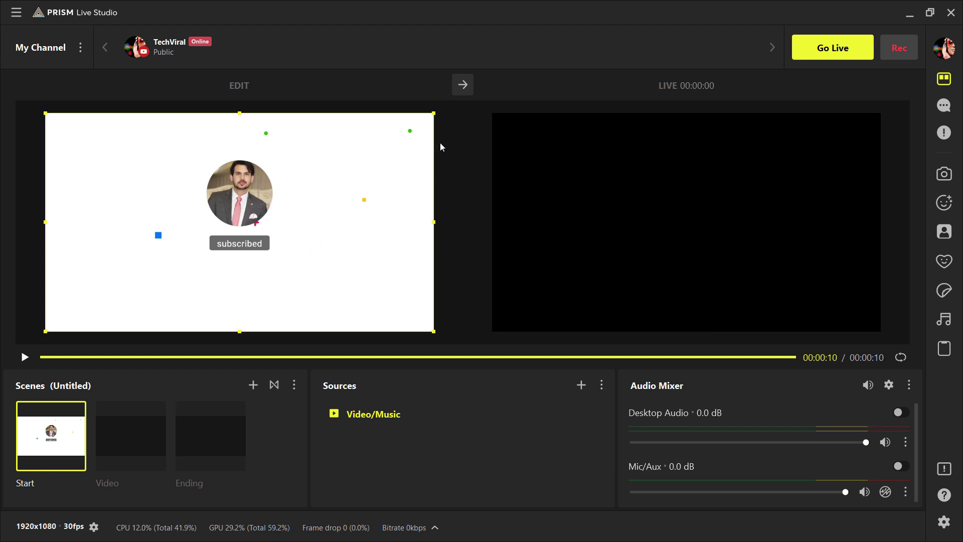
- Send the Start scene to the live output and play its video
left_click(455, 86)
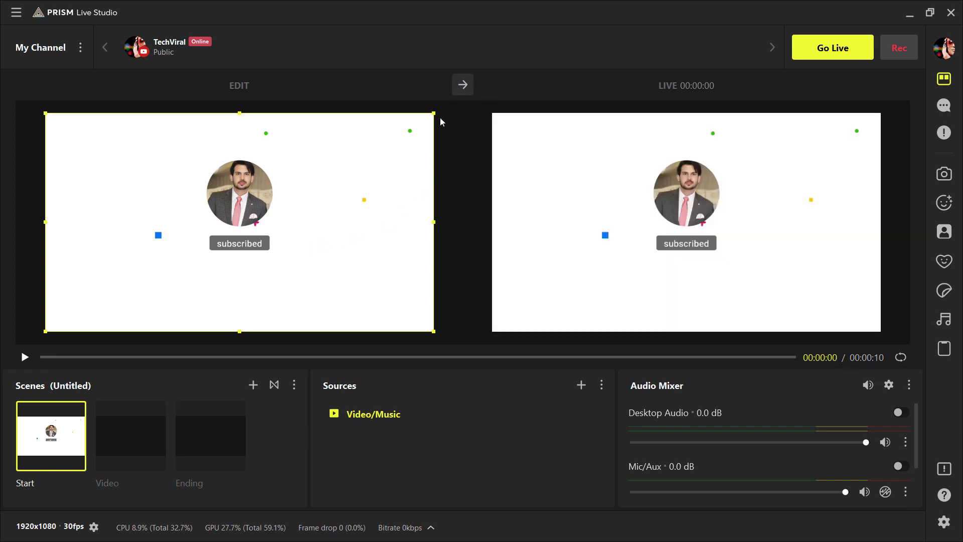
left_click(24, 357)
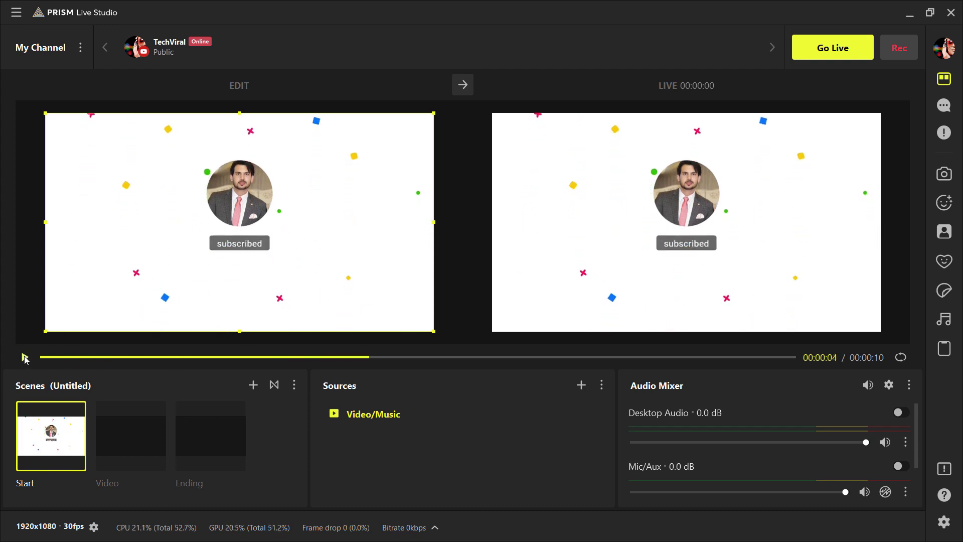
- Add a Webcam/Video Capture Device source to the Video scene with the HP Wide Vision HD camera
left_click(114, 431)
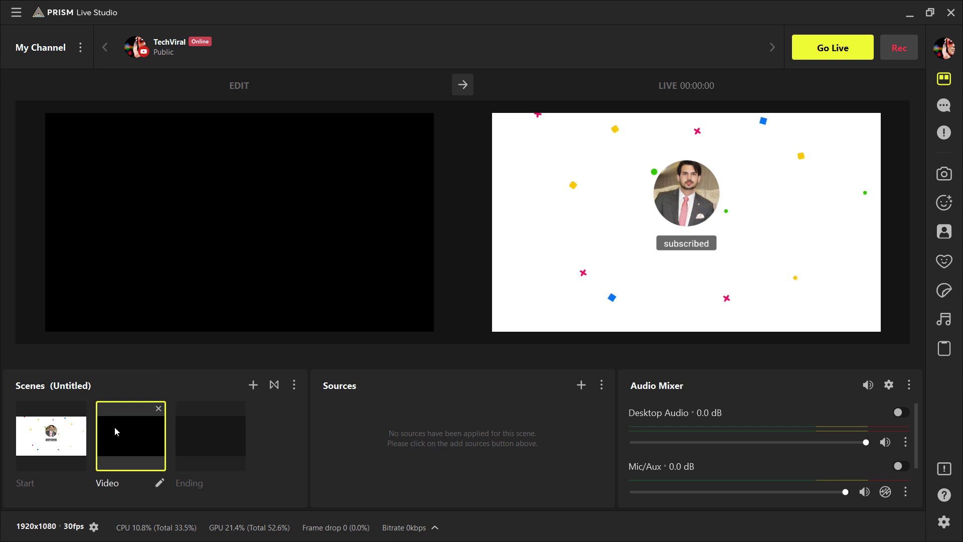
left_click(580, 385)
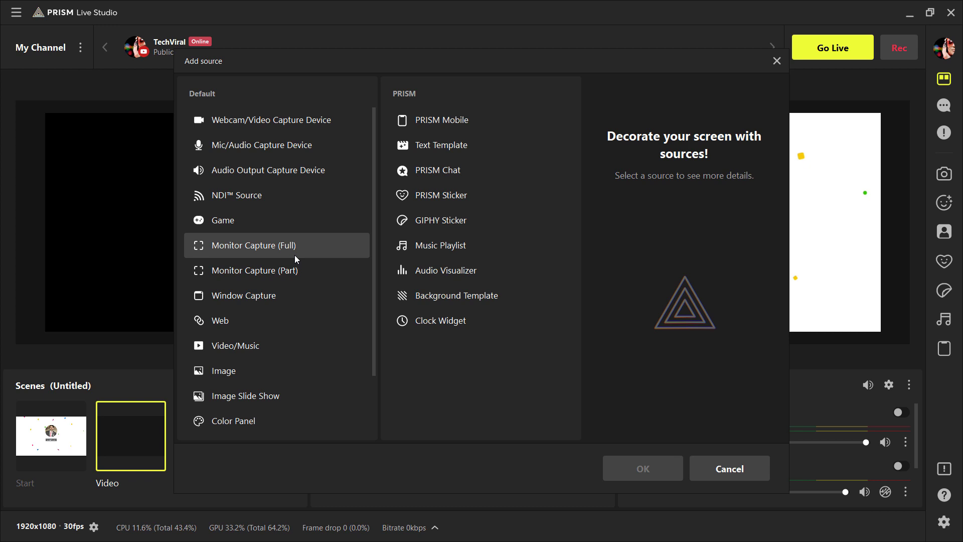
left_click(323, 124)
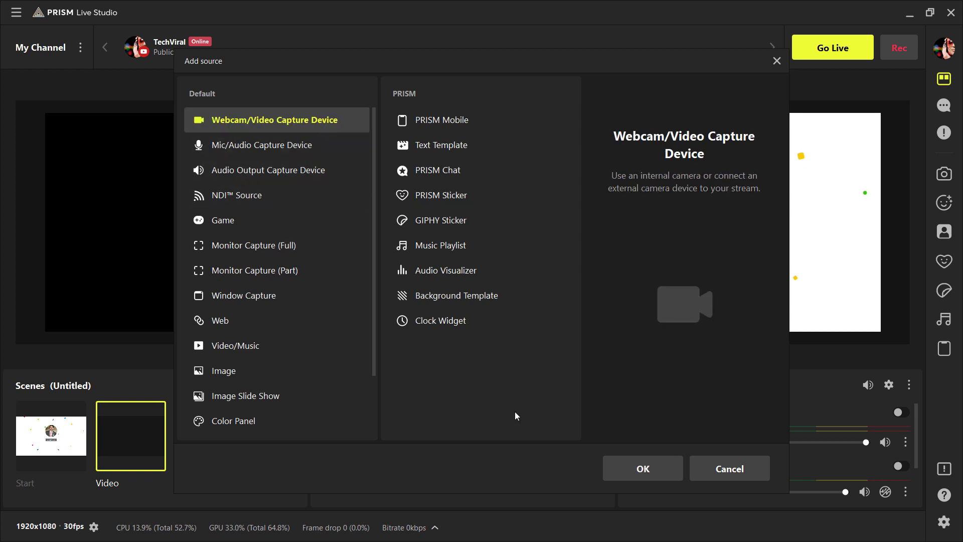
left_click(608, 474)
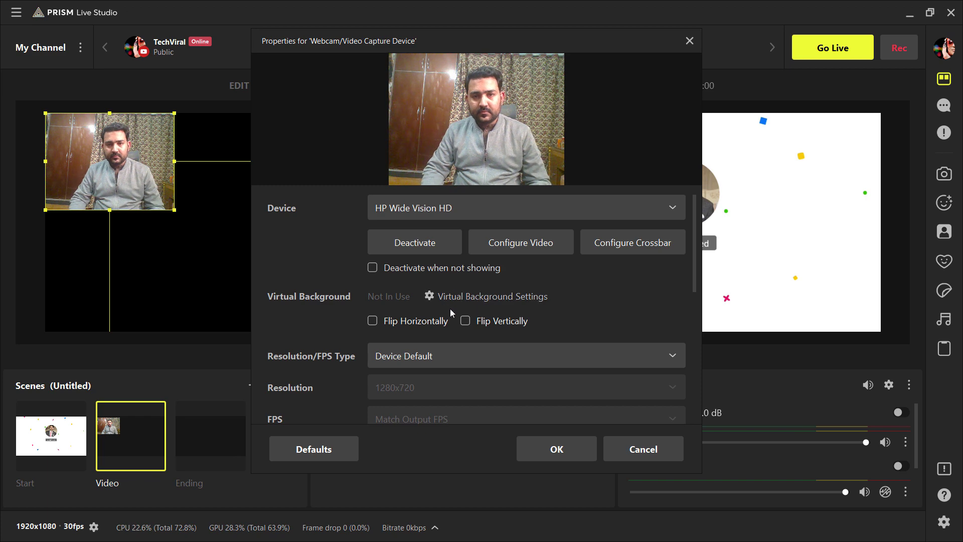
left_click(541, 449)
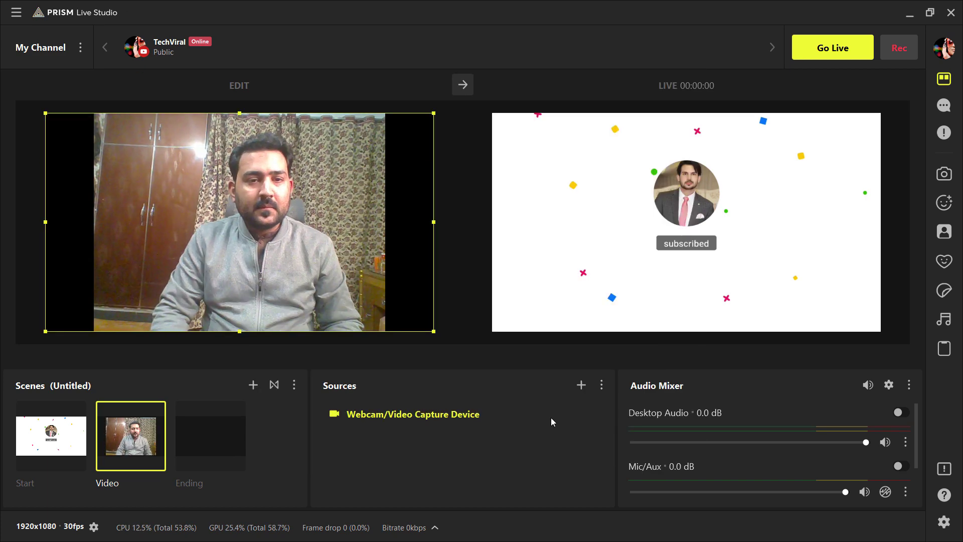
left_click(579, 385)
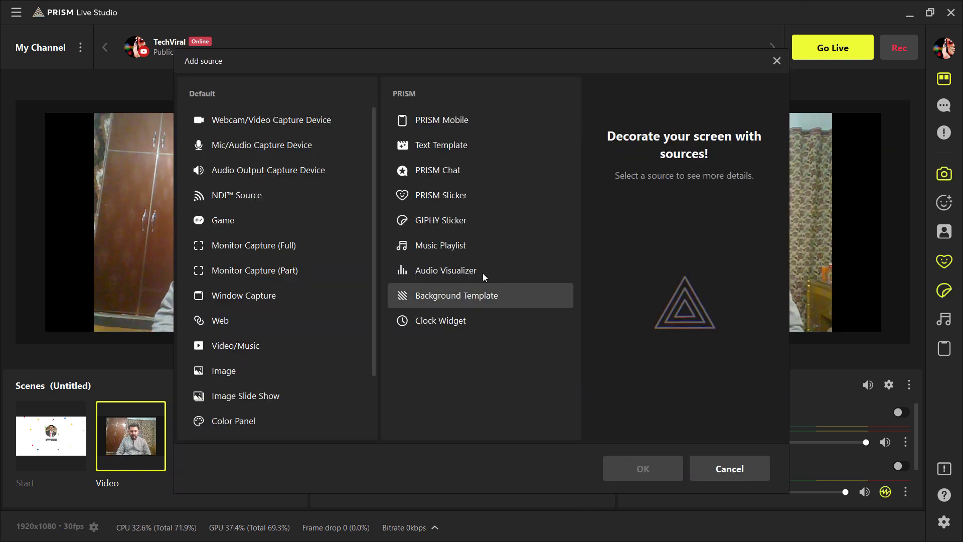
left_click(511, 123)
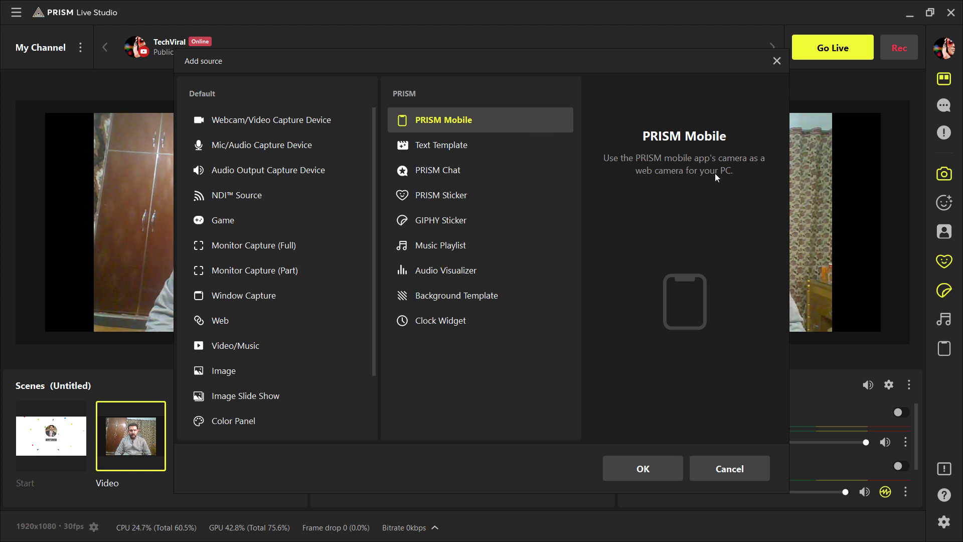
key("Escape")
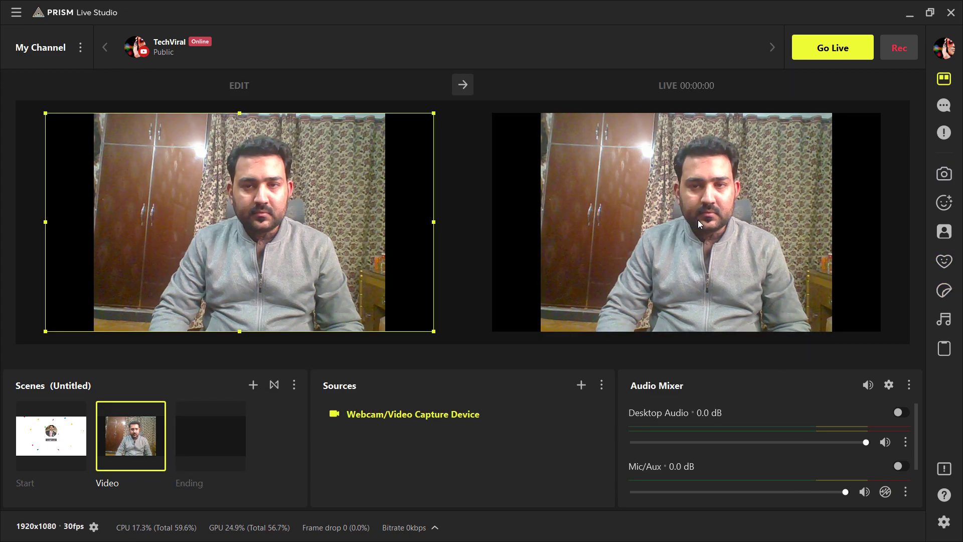
- Switch off the split edit/live view and enable Beauty Effects on the webcam source with the Sharp preset
left_click(942, 82)
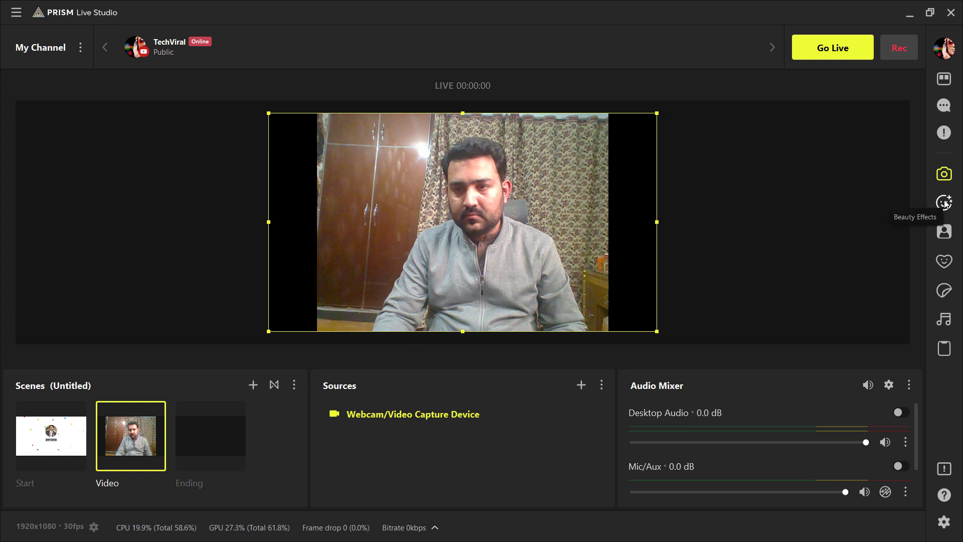
left_click(944, 202)
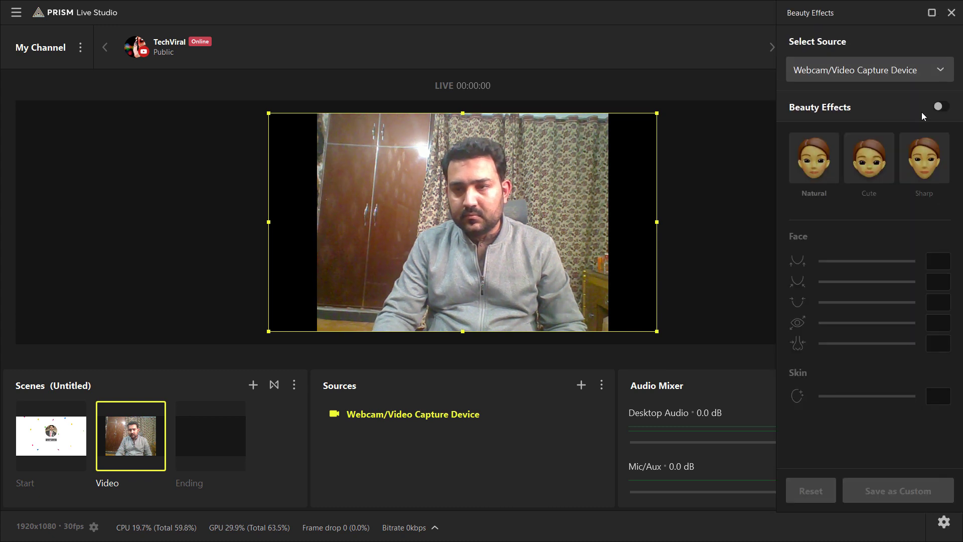
left_click(941, 107)
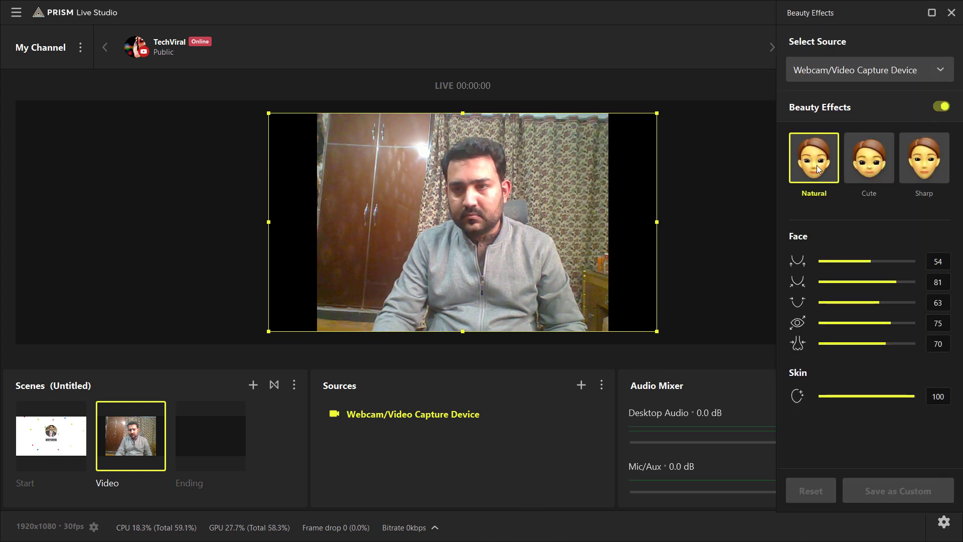
left_click(867, 159)
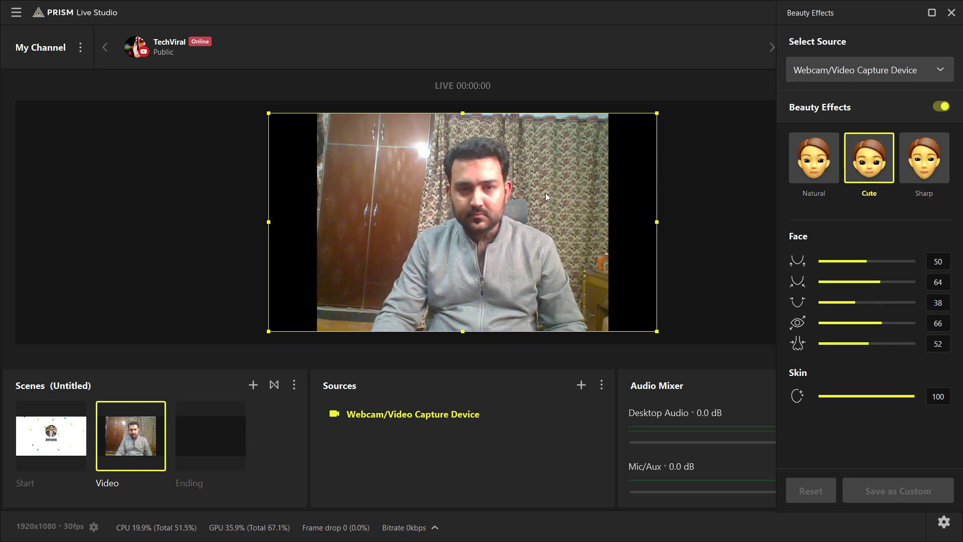
left_click(928, 166)
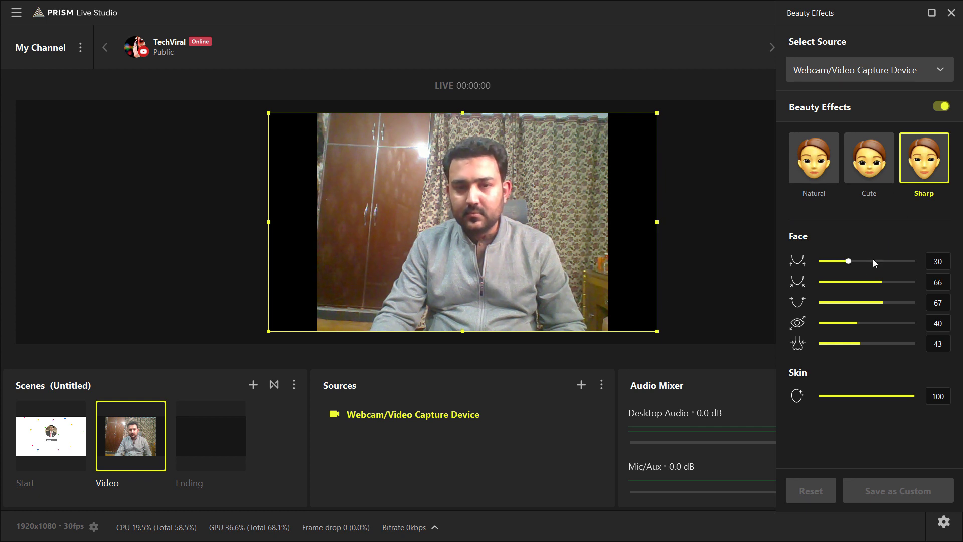
- Set the Sharp preset's five face sliders to 10, 71, 84, 94 and 81, and save them as a custom effect
left_click_drag(873, 261, 850, 284)
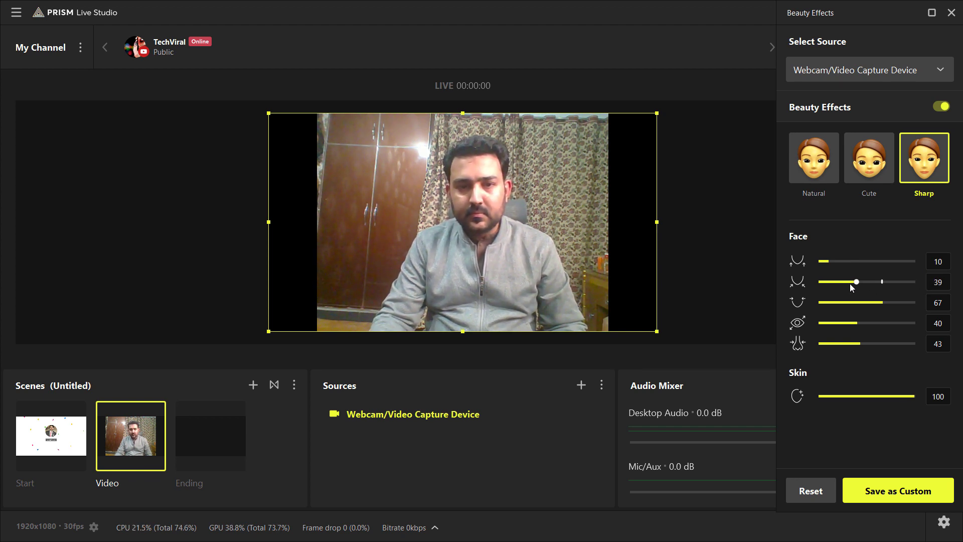
left_click(898, 302)
left_click_drag(911, 282, 888, 281)
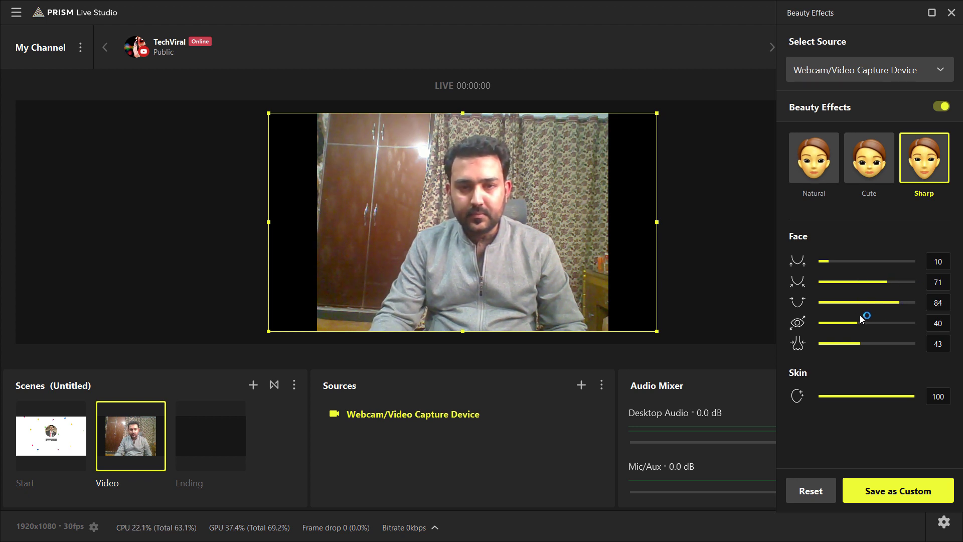
left_click(909, 324)
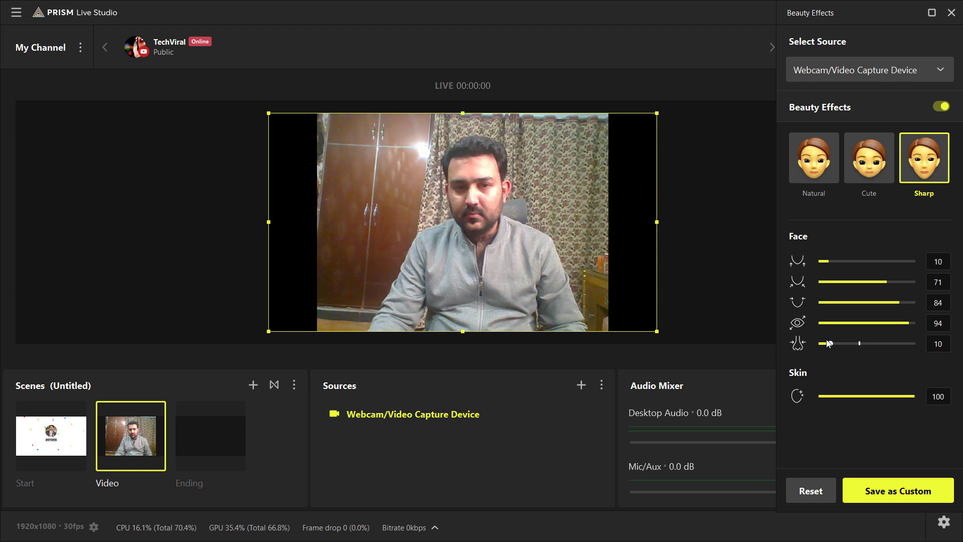
left_click(895, 342)
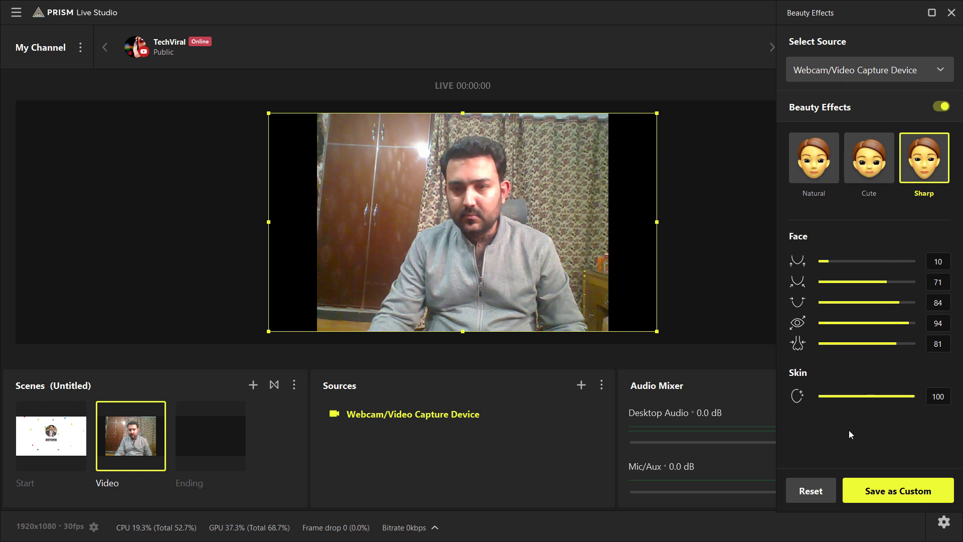
left_click(874, 491)
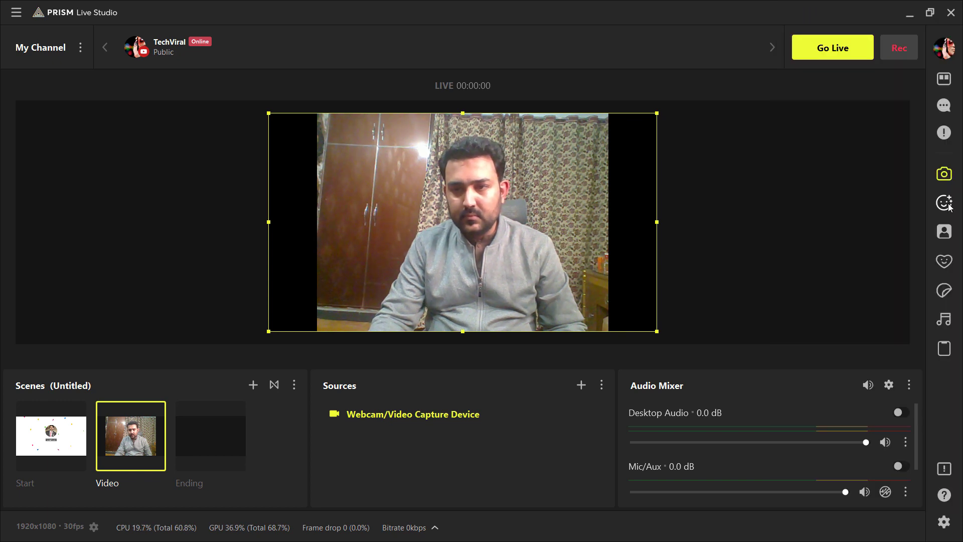
- Try three animated PRISM virtual backgrounds behind the webcam: the multicolour swirl, the blue gradient and the blue-purple gradient
left_click(945, 232)
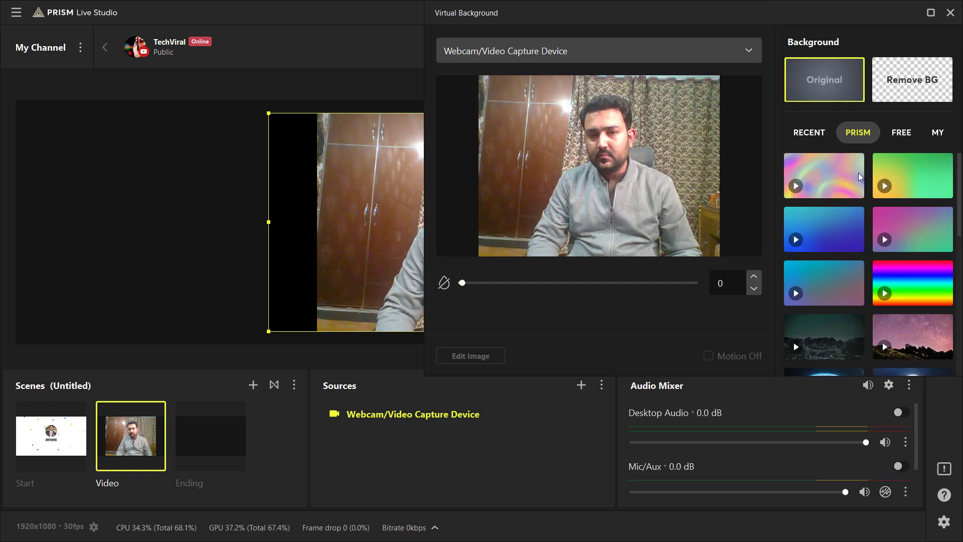
left_click(834, 184)
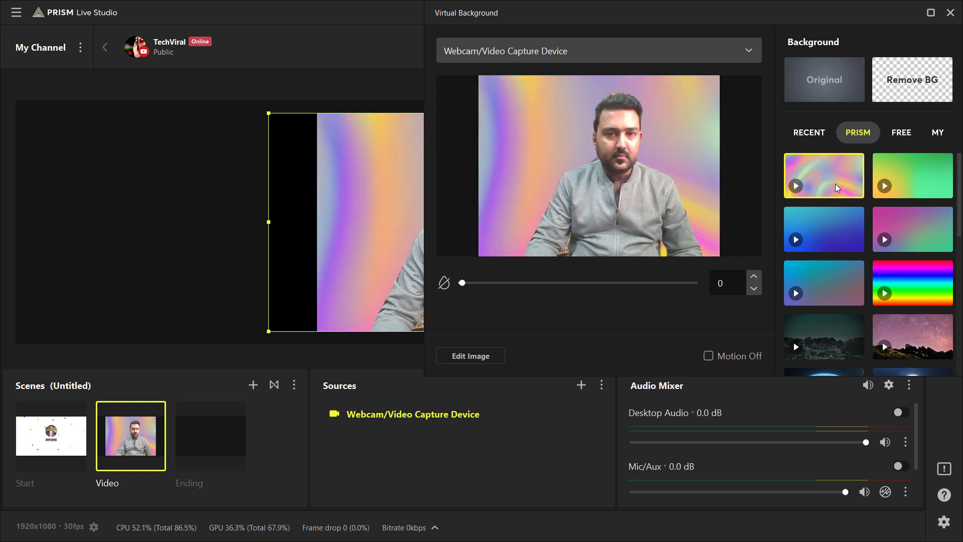
left_click(858, 231)
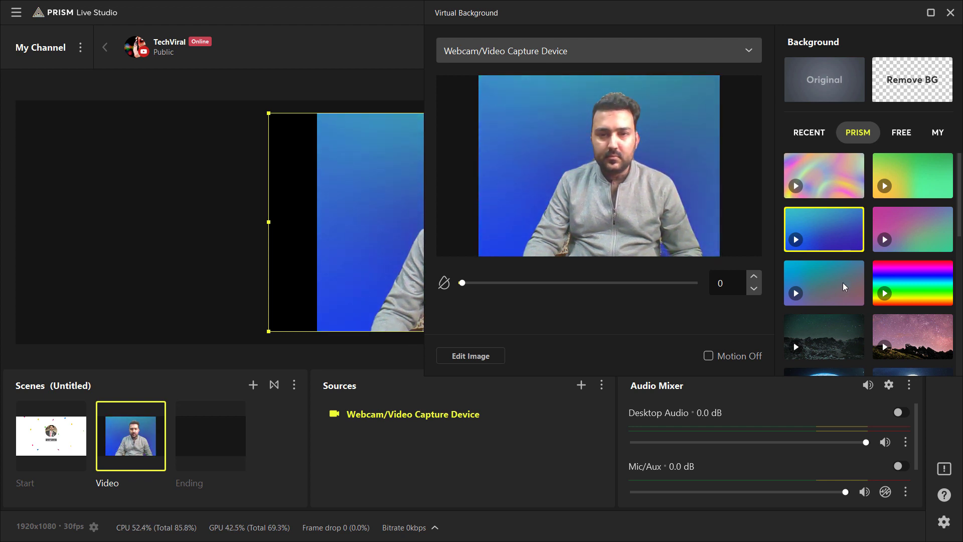
left_click(842, 282)
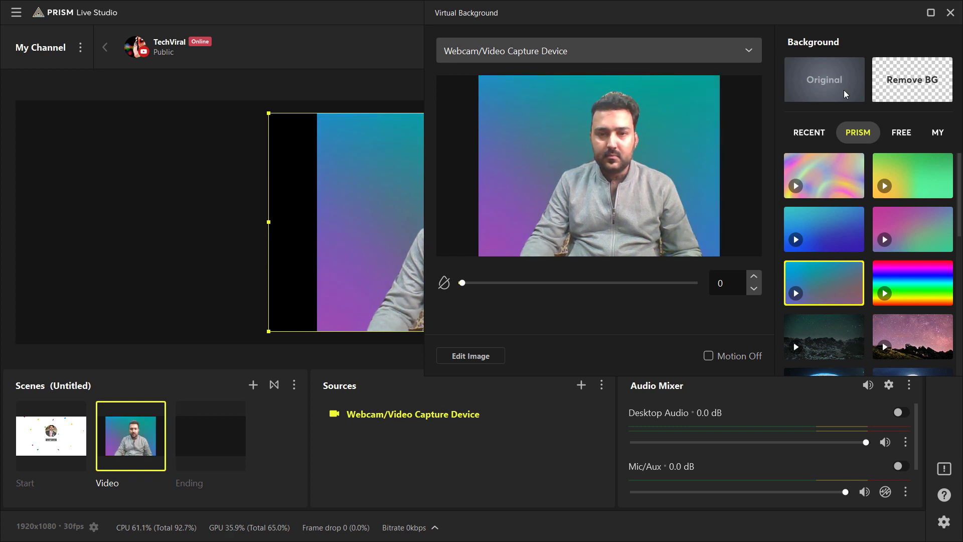
- Try several free image backgrounds, including the living room, white wall and blue lake, and restore the webcam's original background
left_click(901, 132)
left_click(912, 229)
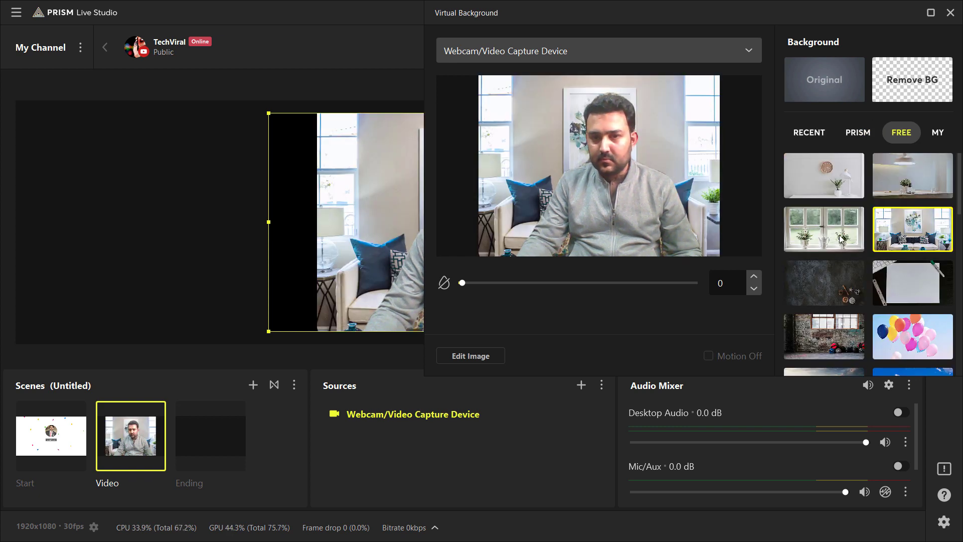
left_click(843, 185)
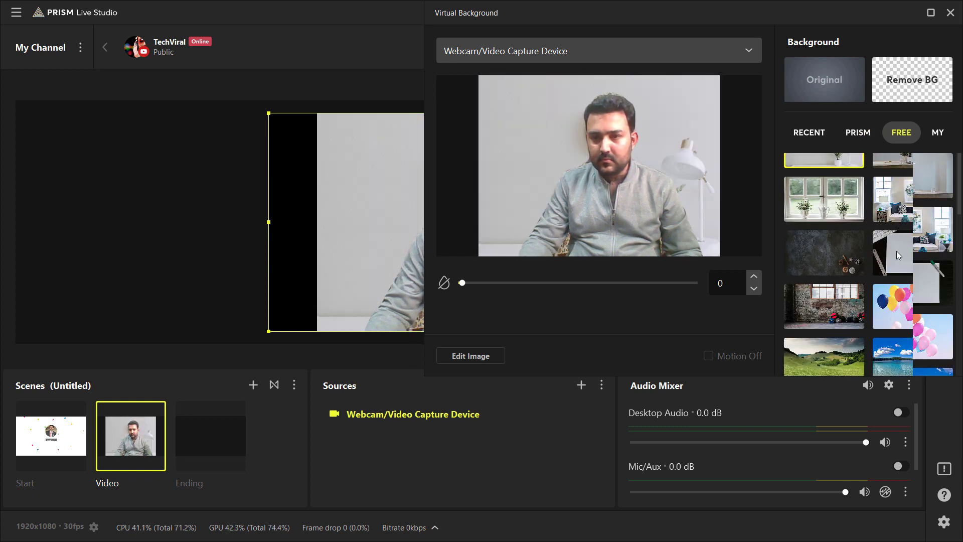
scroll(833, 280, "down", 1)
left_click(828, 308)
left_click(833, 354)
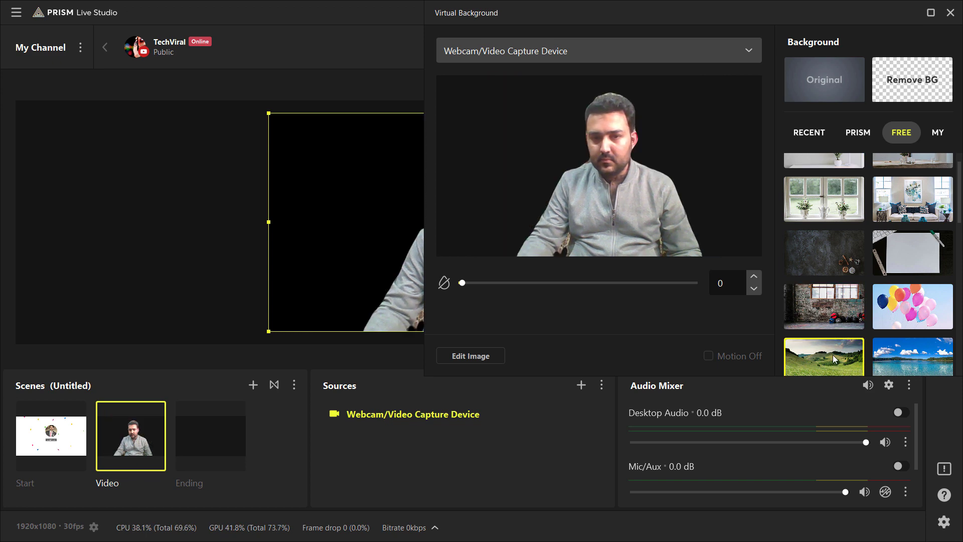
left_click(899, 355)
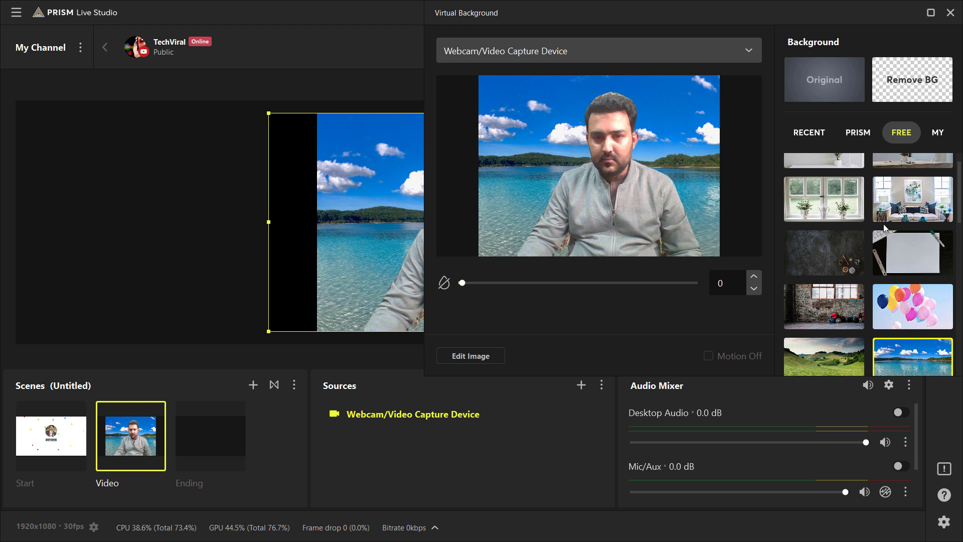
left_click(828, 72)
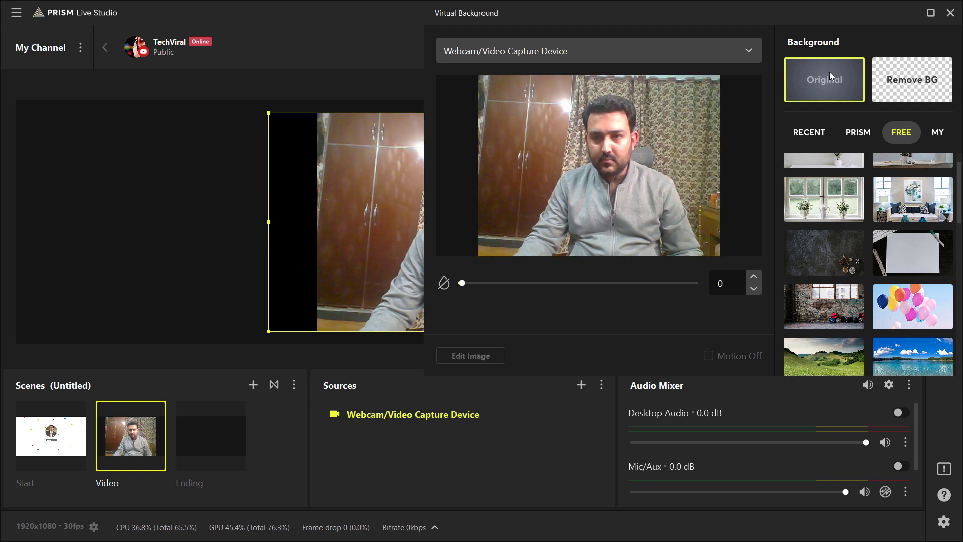
left_click(950, 13)
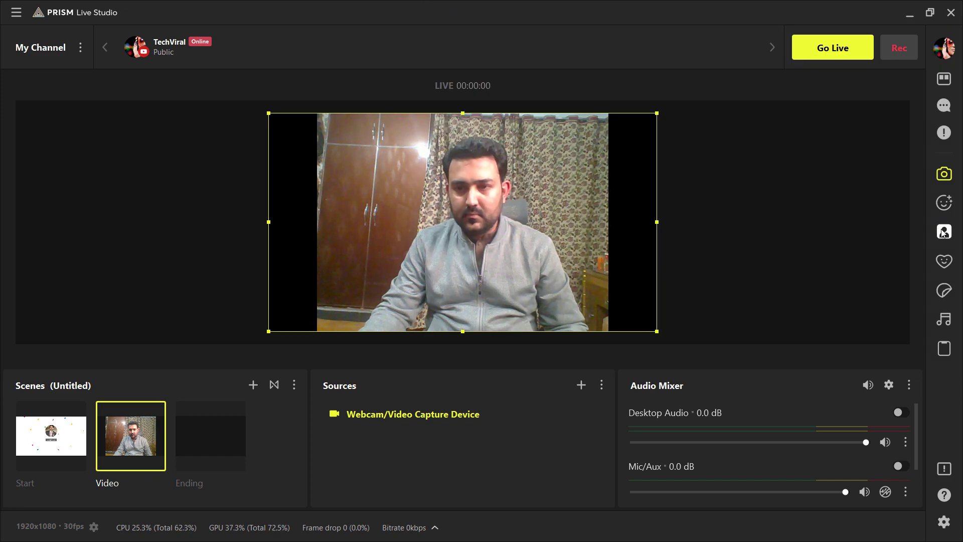
- Add the red heart speech-bubble PRISM sticker to the Video scene, shrunk and placed in the webcam image's lower-left area
left_click(943, 287)
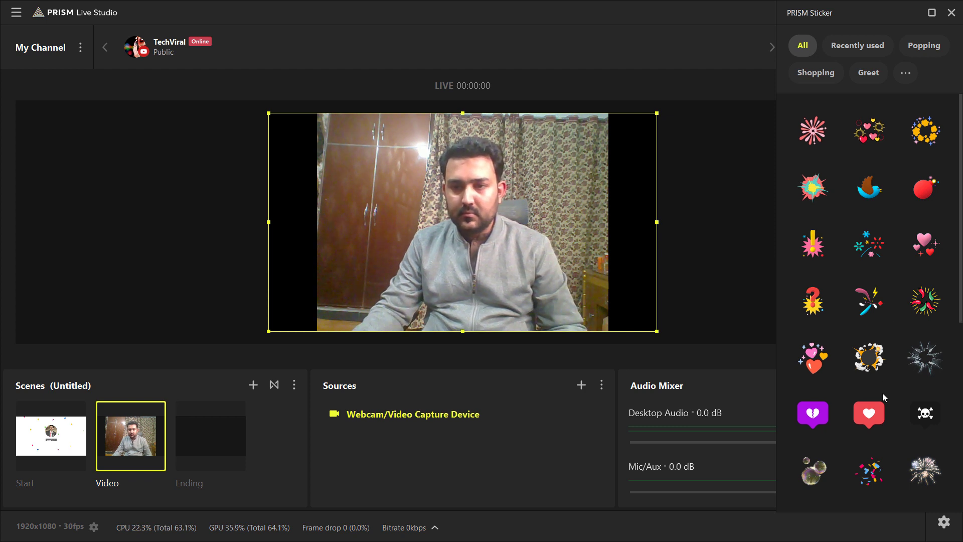
scroll(883, 401, "down", 1)
left_click(881, 408)
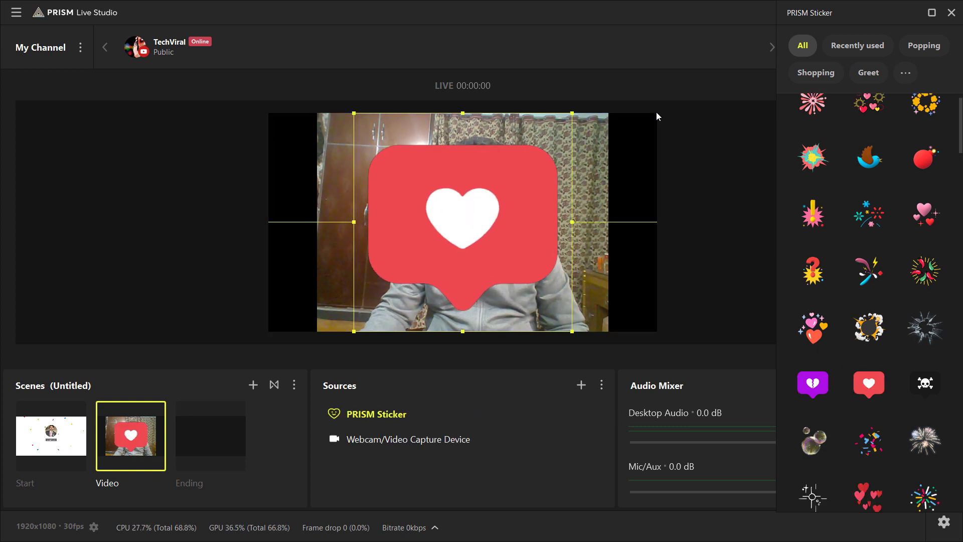
left_click_drag(351, 117, 370, 288)
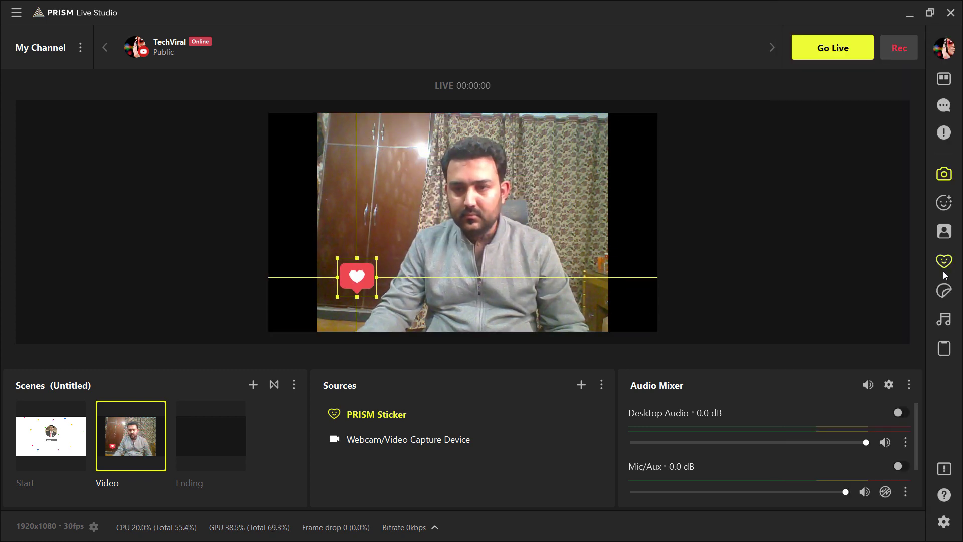
- Search GIPHY stickers for "subscribe", add the red Subscribe text sticker and place it in the webcam image's lower-right corner
left_click(943, 292)
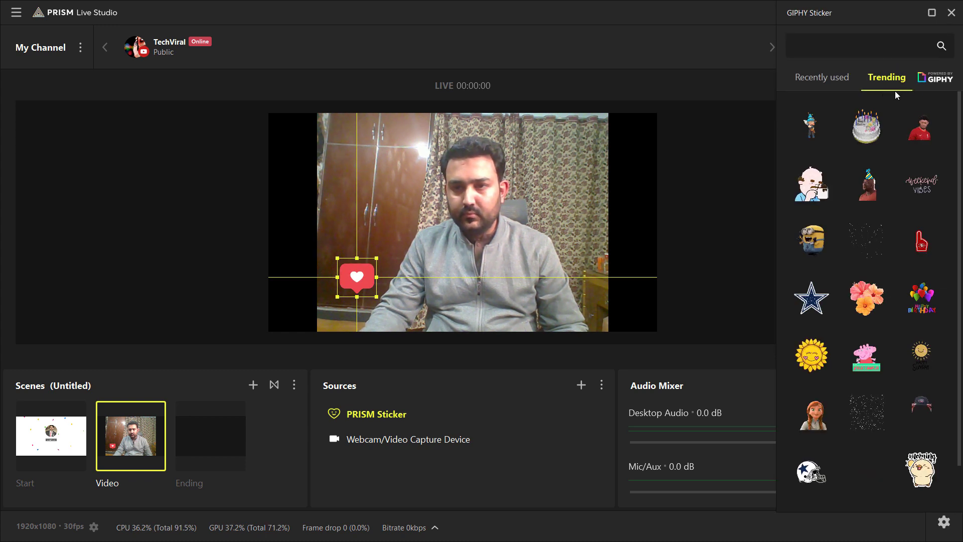
left_click(828, 44)
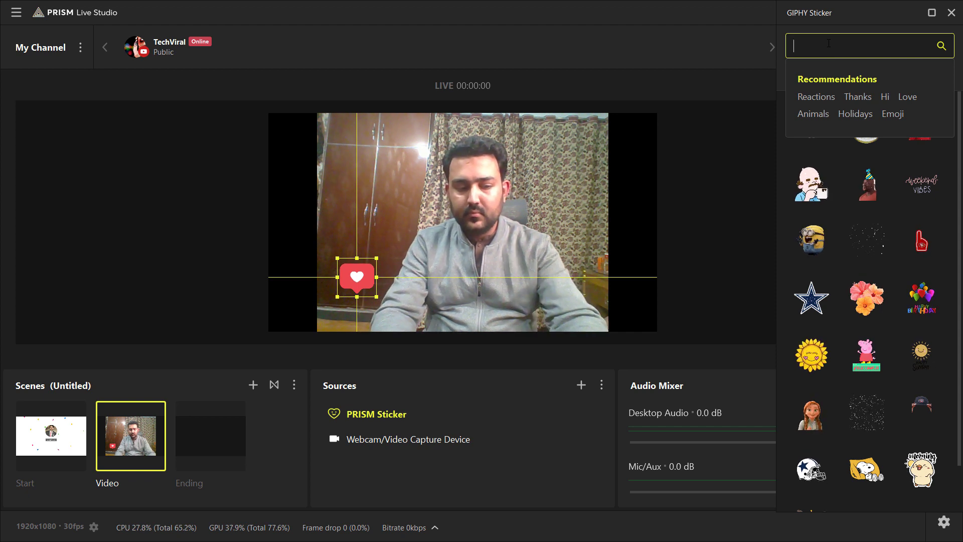
type("subscrib")
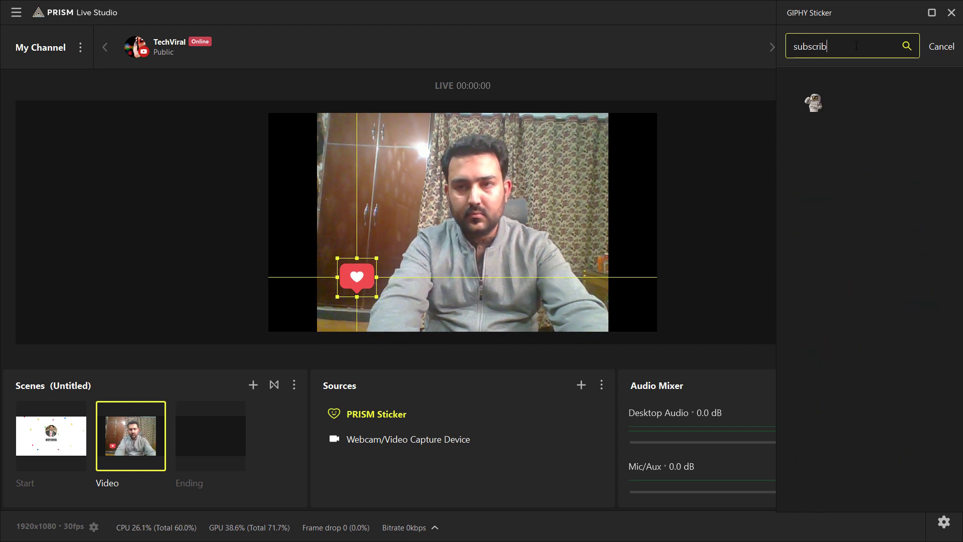
type("e")
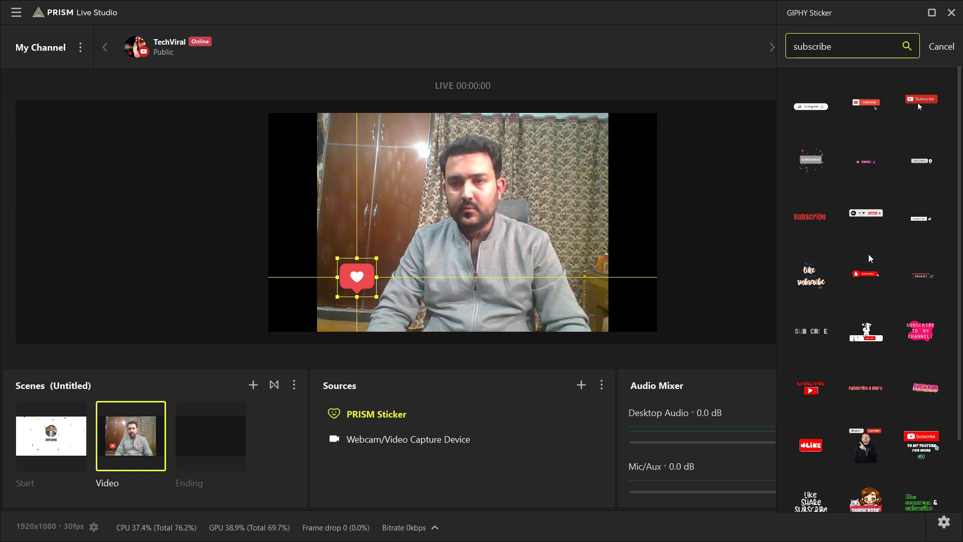
scroll(892, 275, "down", 2)
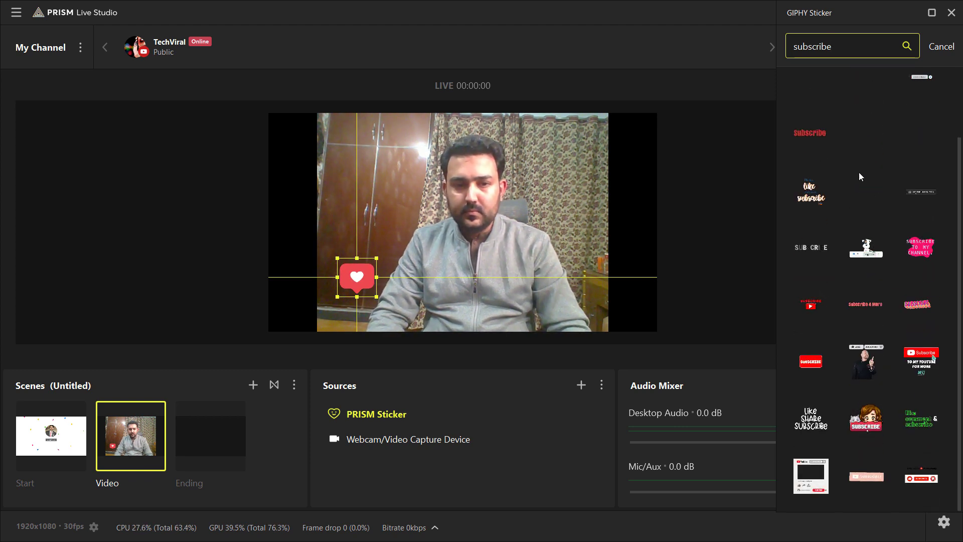
left_click(812, 134)
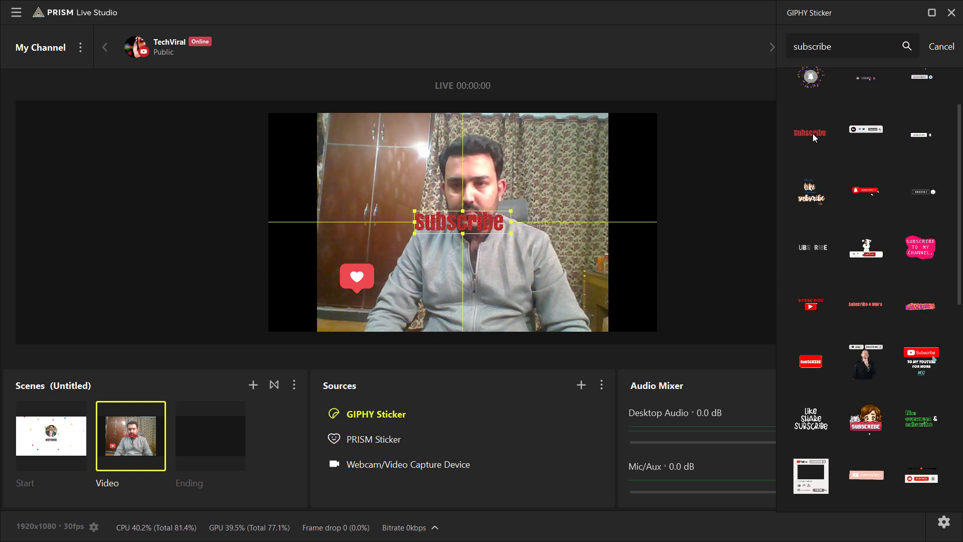
left_click_drag(471, 222, 555, 306)
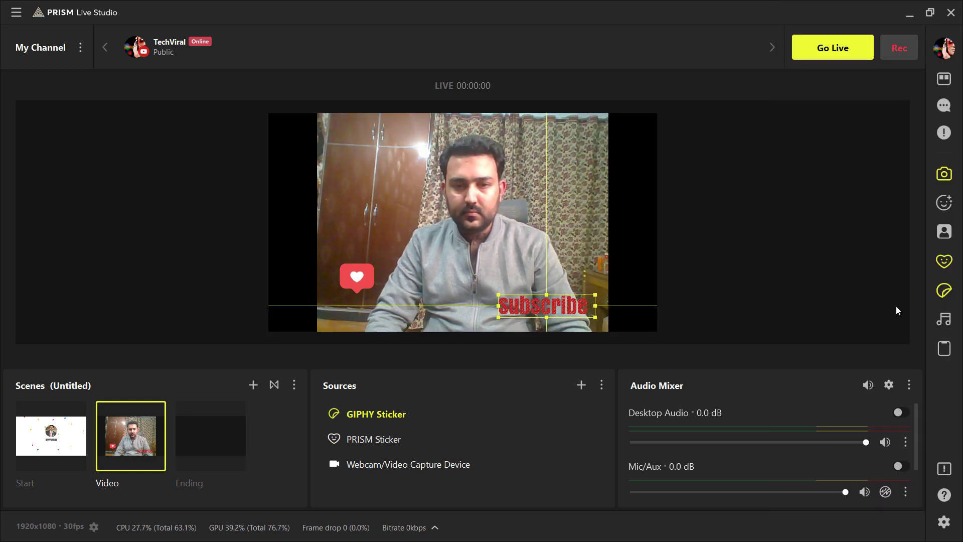
left_click(941, 320)
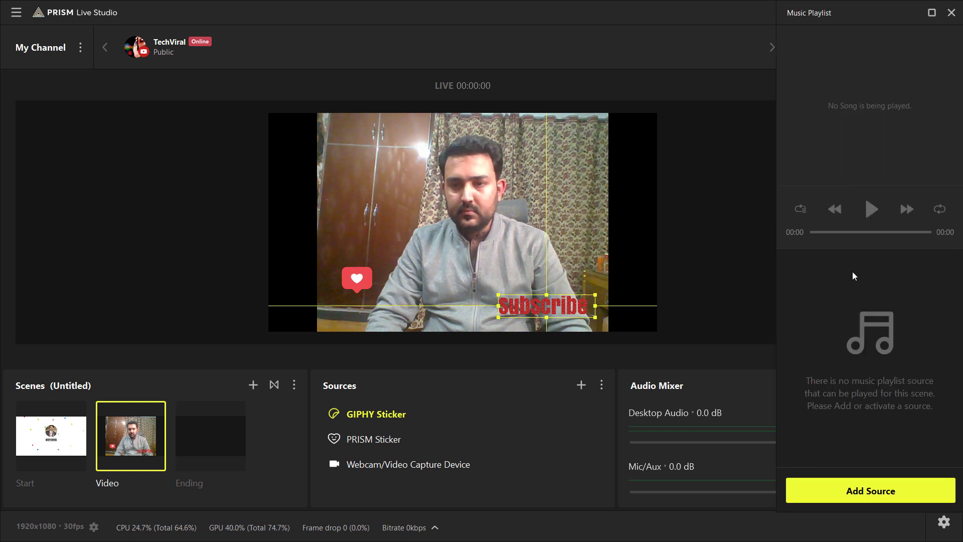
left_click(951, 13)
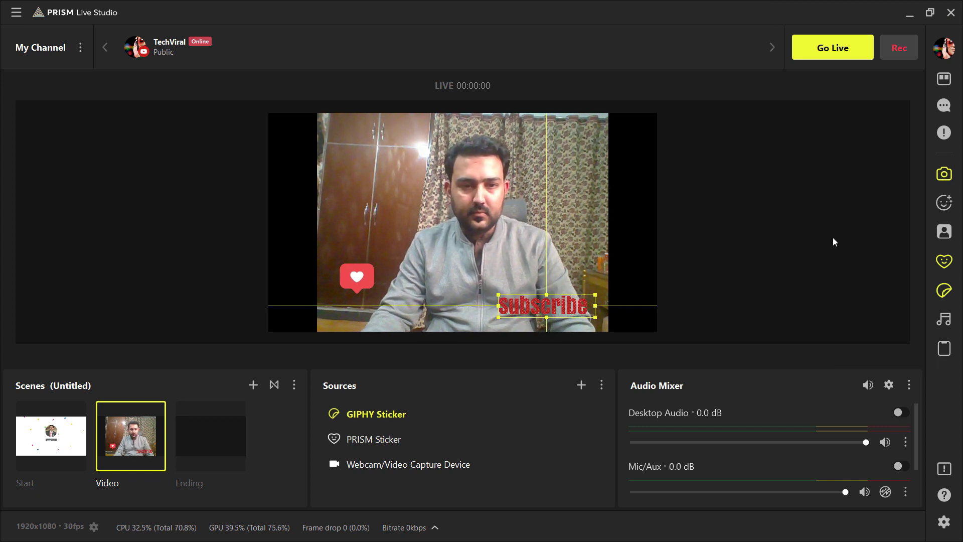
- Turn on noise suppression for the Mic/Aux audio and disable the PRISM watermark in the general settings
left_click(885, 492)
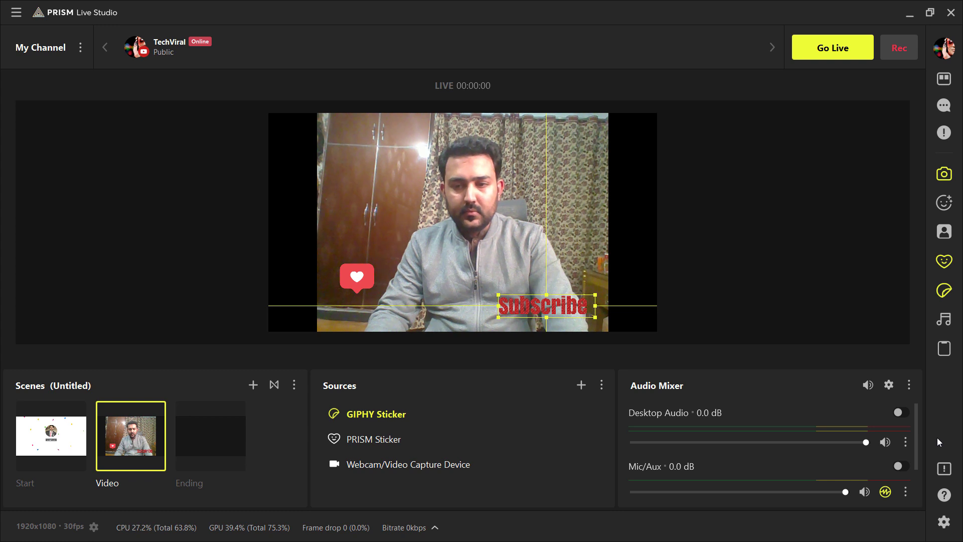
left_click(943, 522)
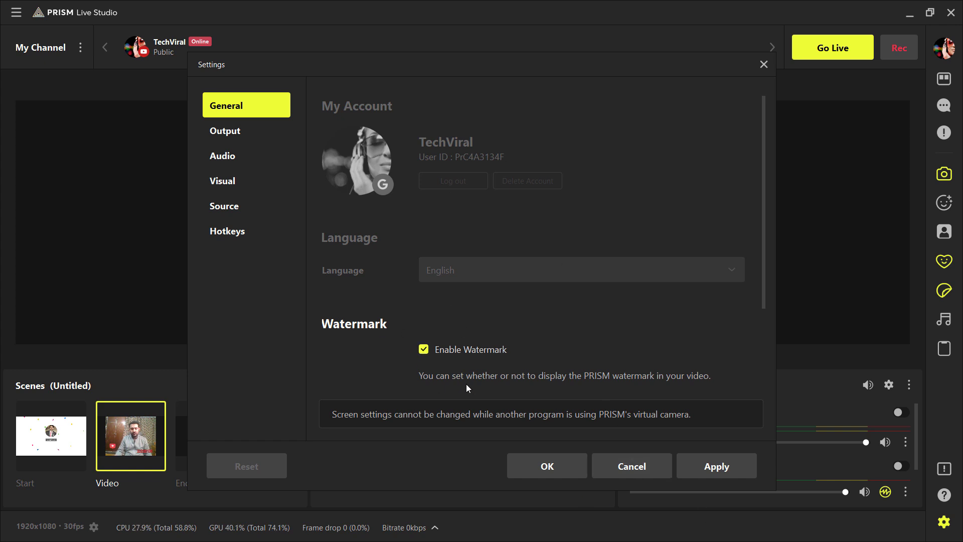
left_click(424, 351)
scroll(510, 357, "down", 3)
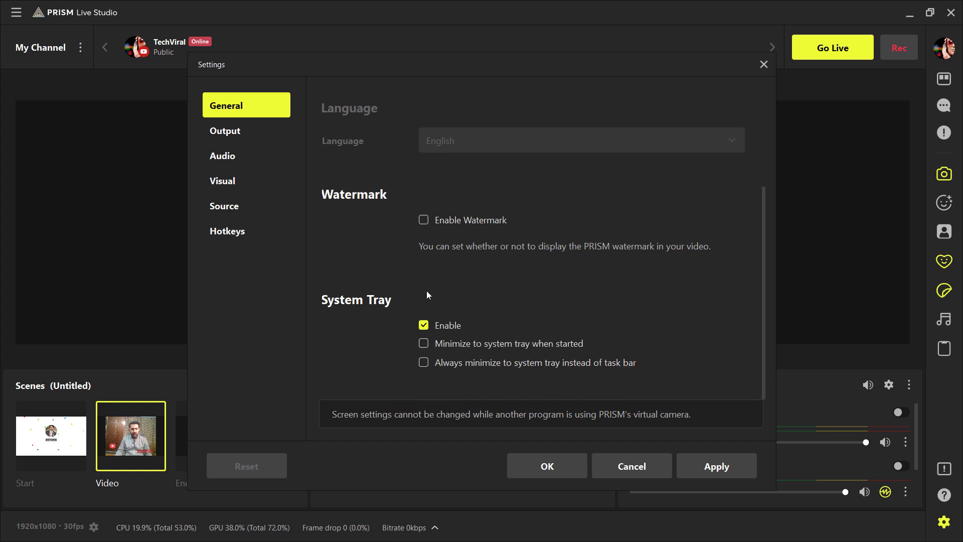
- Review the Output, Audio, Visual, Source and Hotkeys settings and save the settings changes
left_click(263, 140)
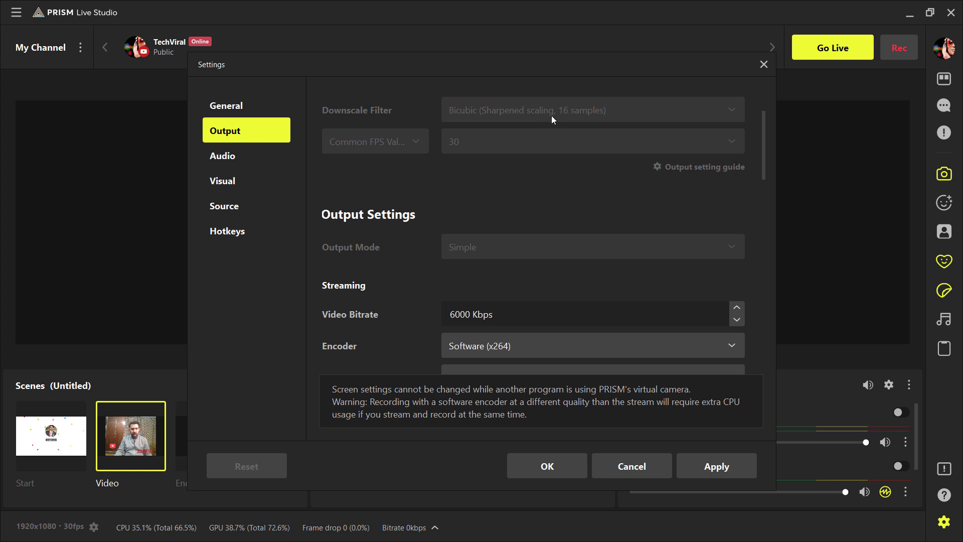
scroll(415, 308, "down", 5)
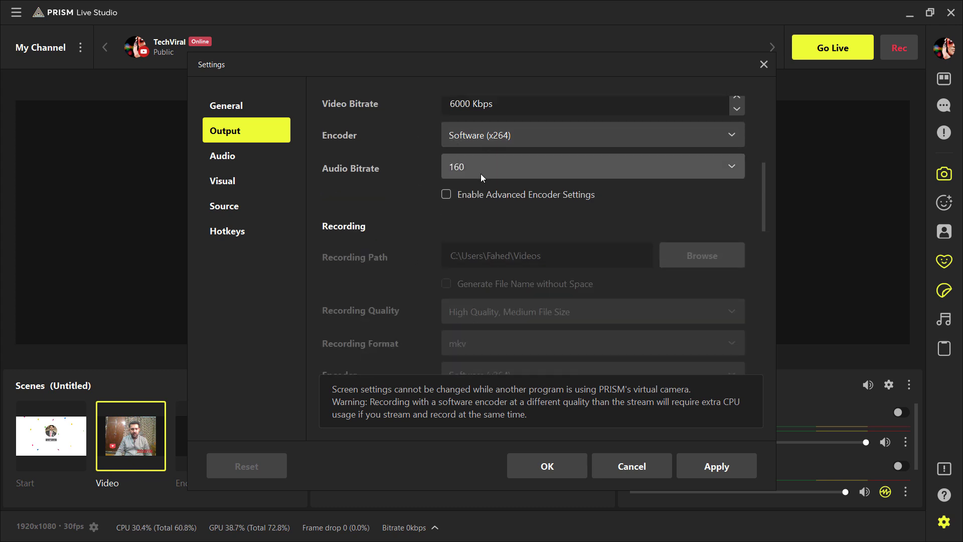
left_click(257, 164)
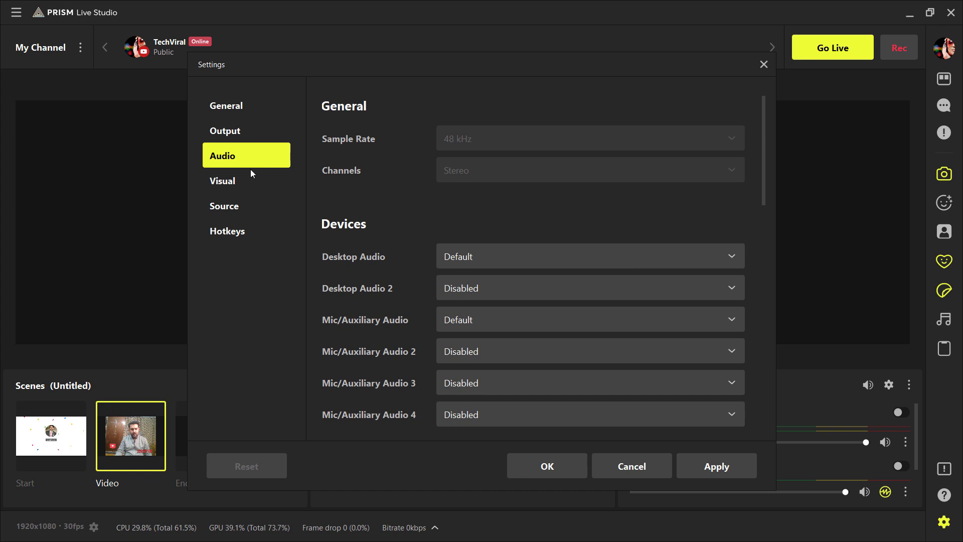
left_click(251, 176)
left_click(253, 216)
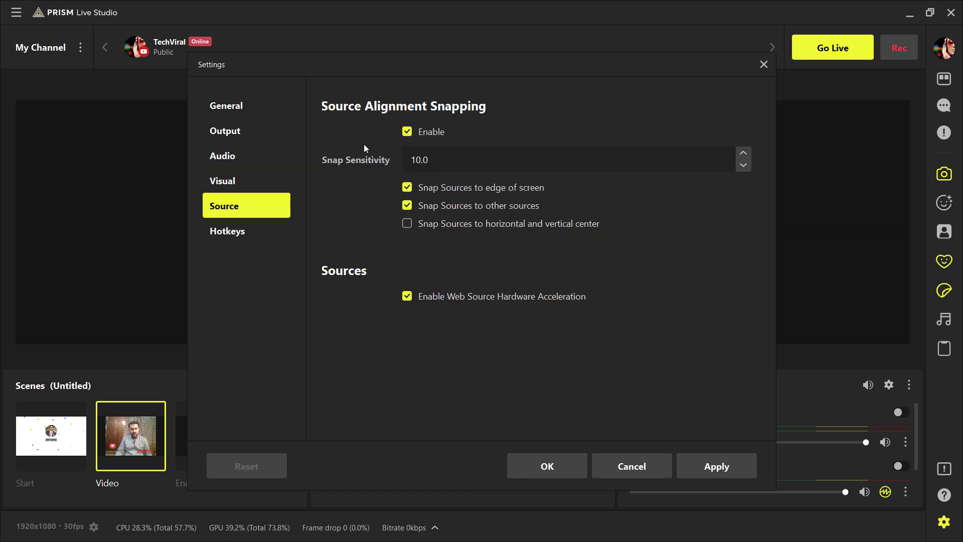
left_click(273, 238)
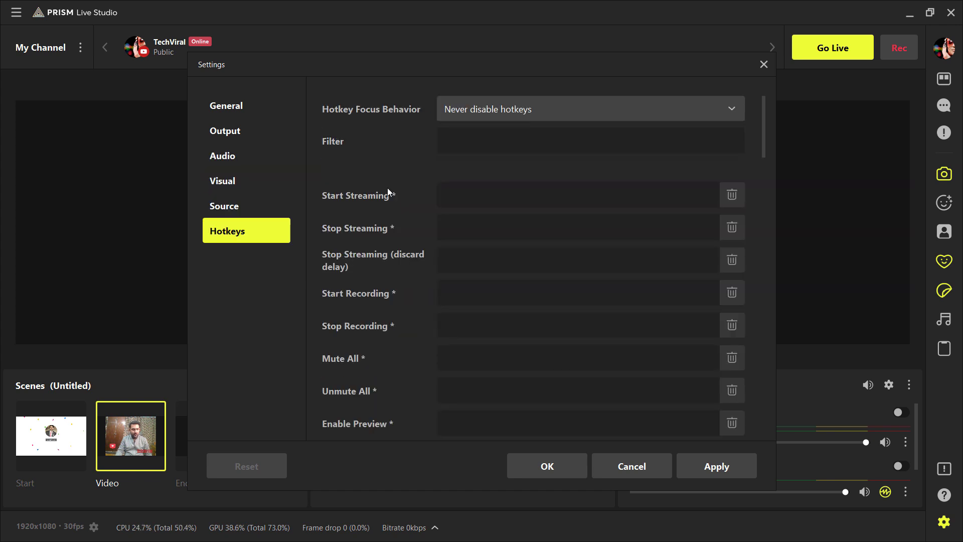
scroll(493, 287, "down", 2)
scroll(493, 295, "down", 2)
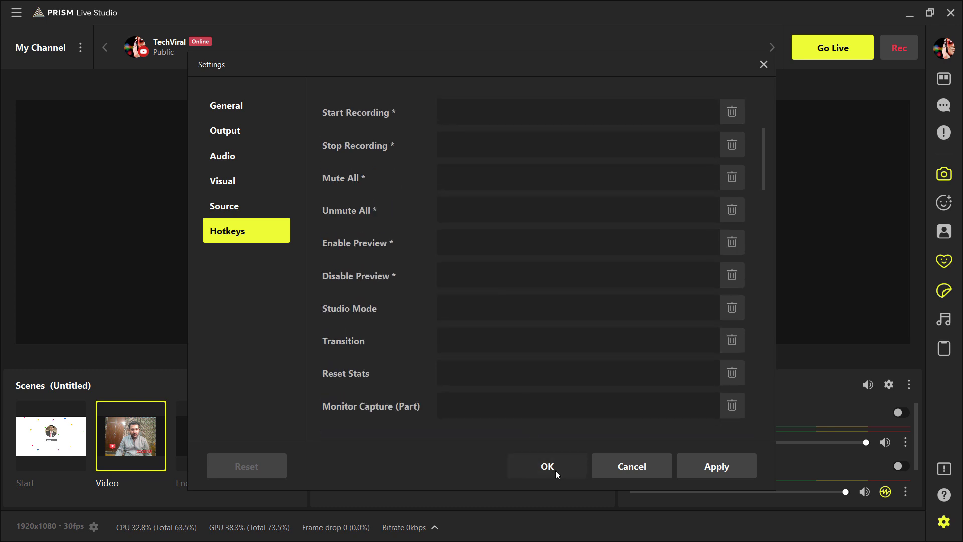
left_click(555, 470)
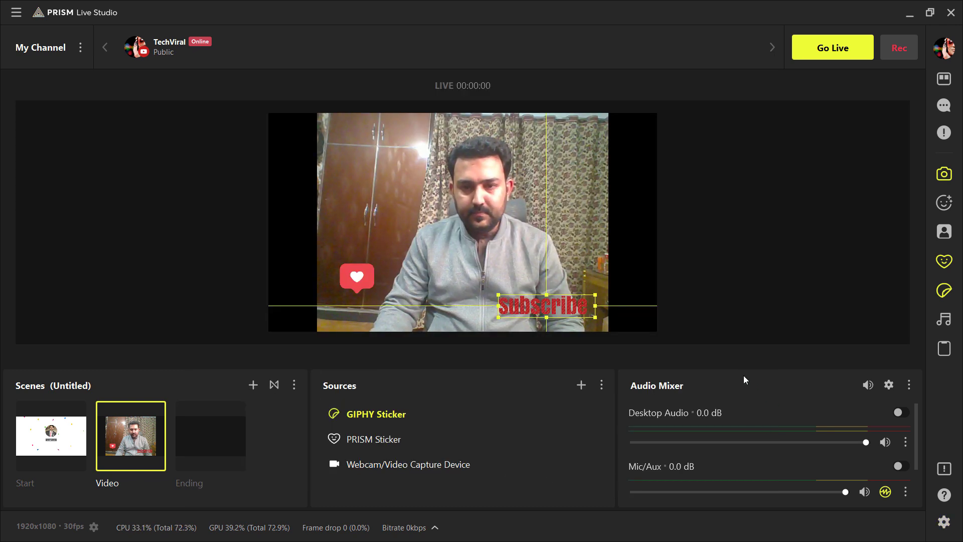
- Open the live information for a new YouTube broadcast, check its title, privacy and category options, and mark it as not made for kids
left_click(849, 49)
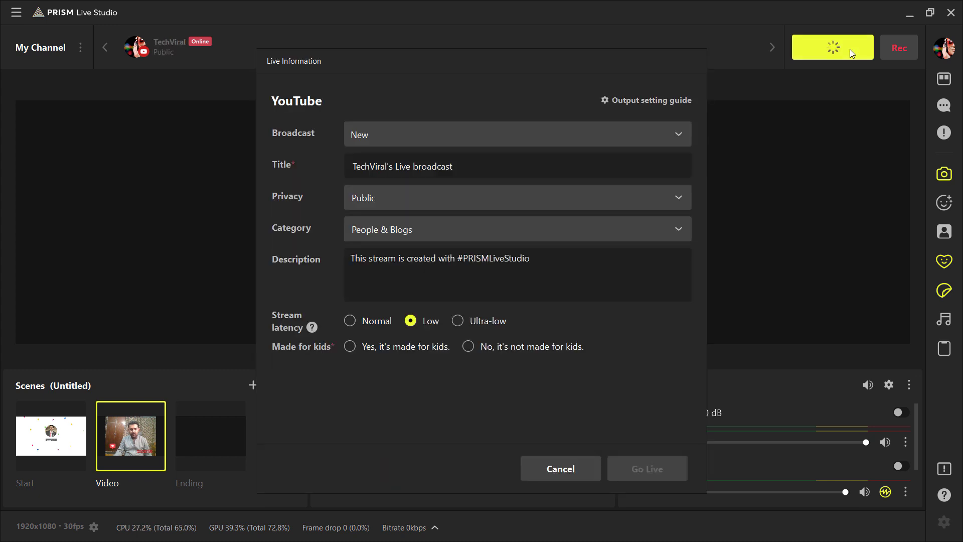
left_click(531, 166)
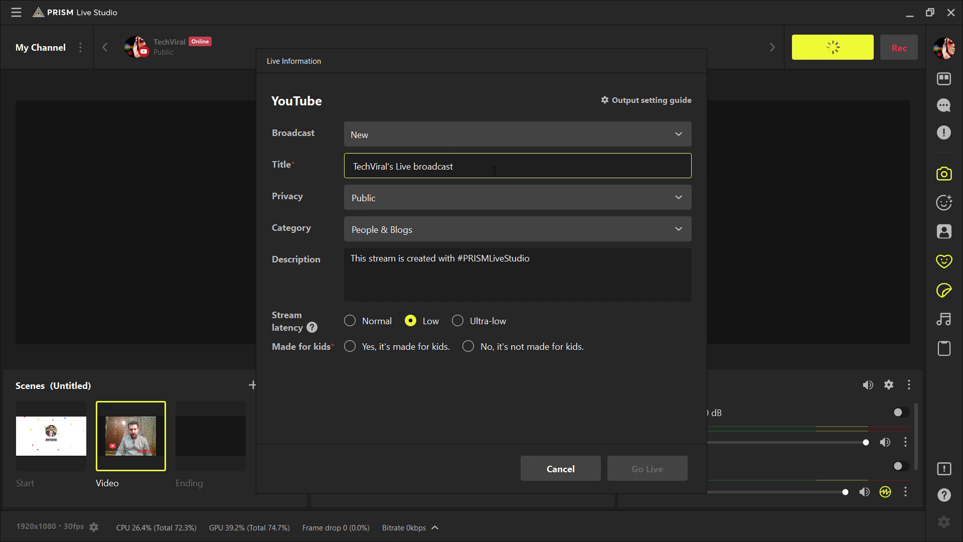
left_click(614, 199)
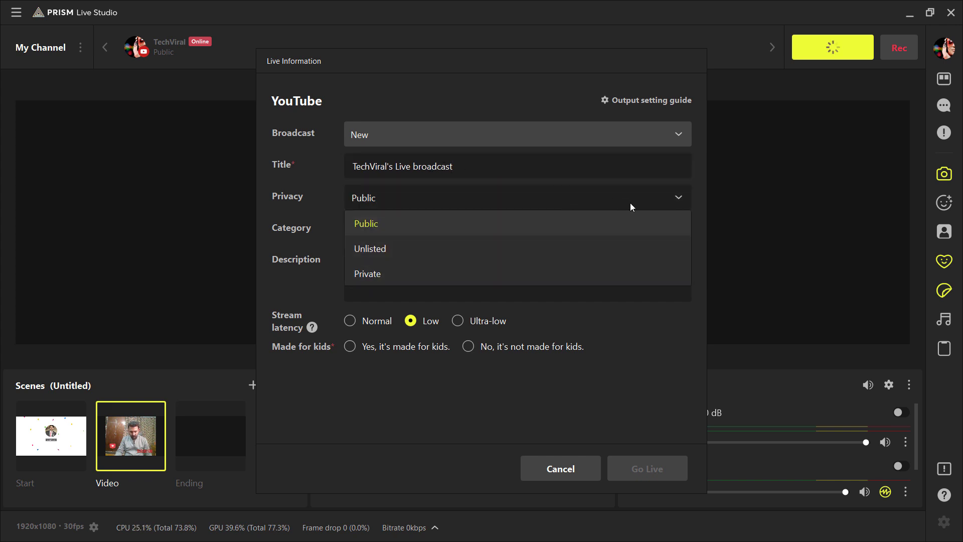
left_click(675, 200)
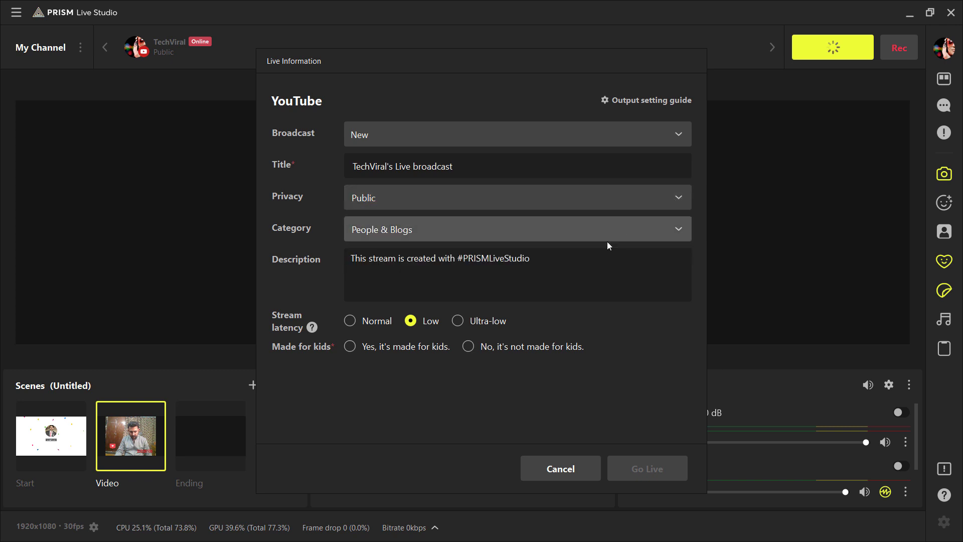
left_click(647, 227)
left_click(645, 230)
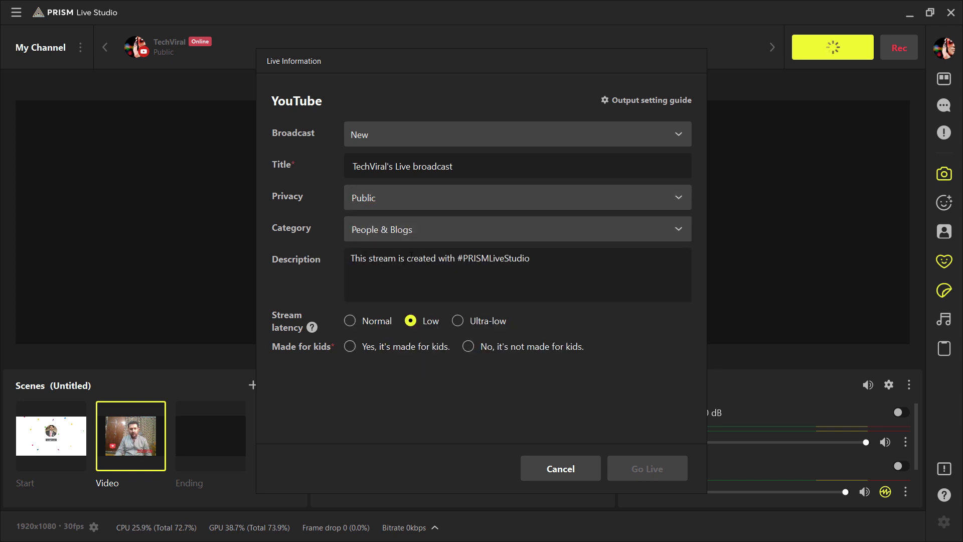
left_click(498, 349)
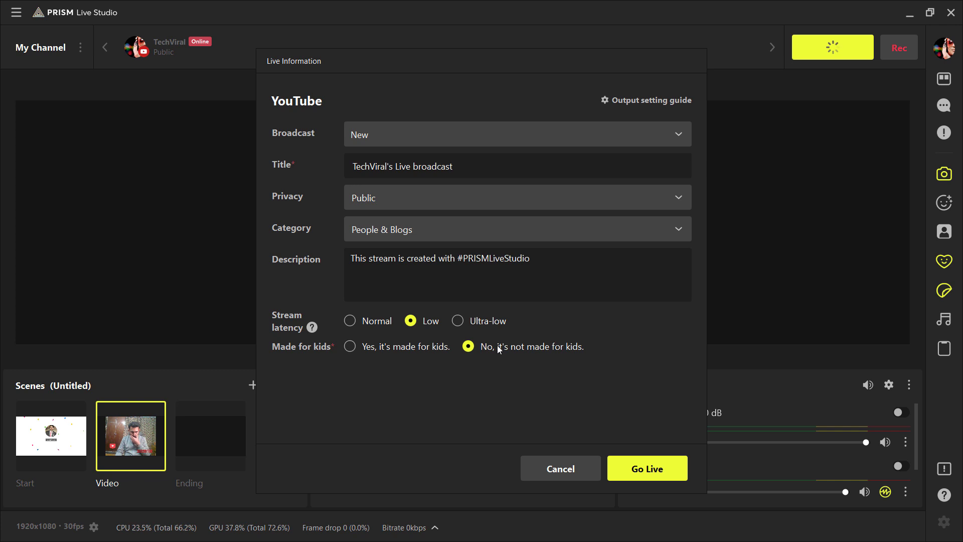